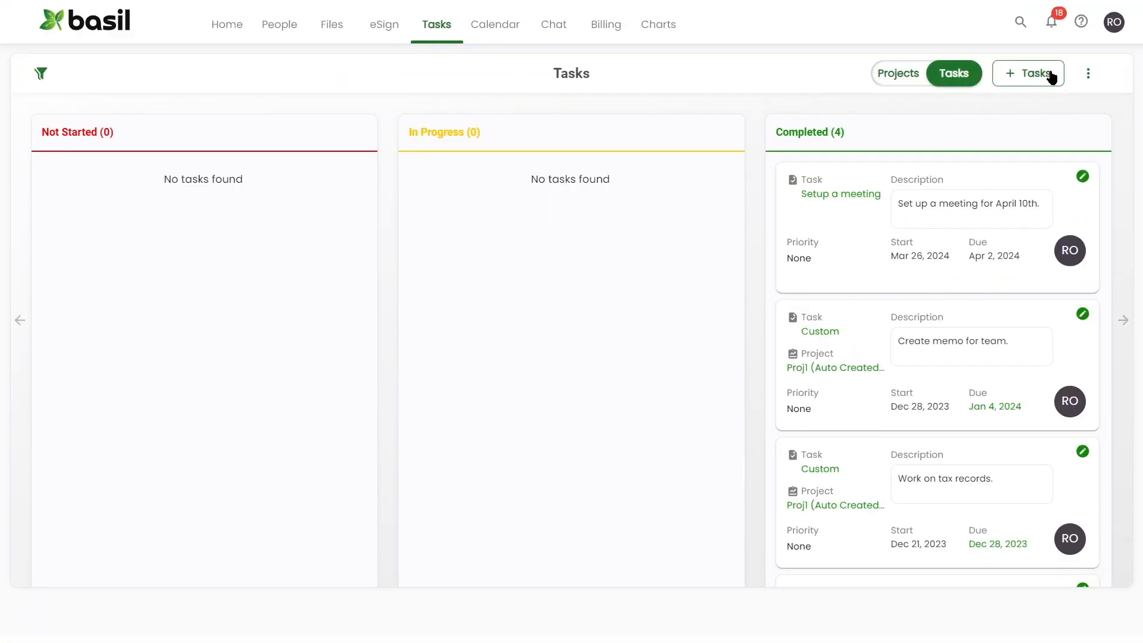
Start a new MyFirm task using the Setup a meeting template
click(1050, 73)
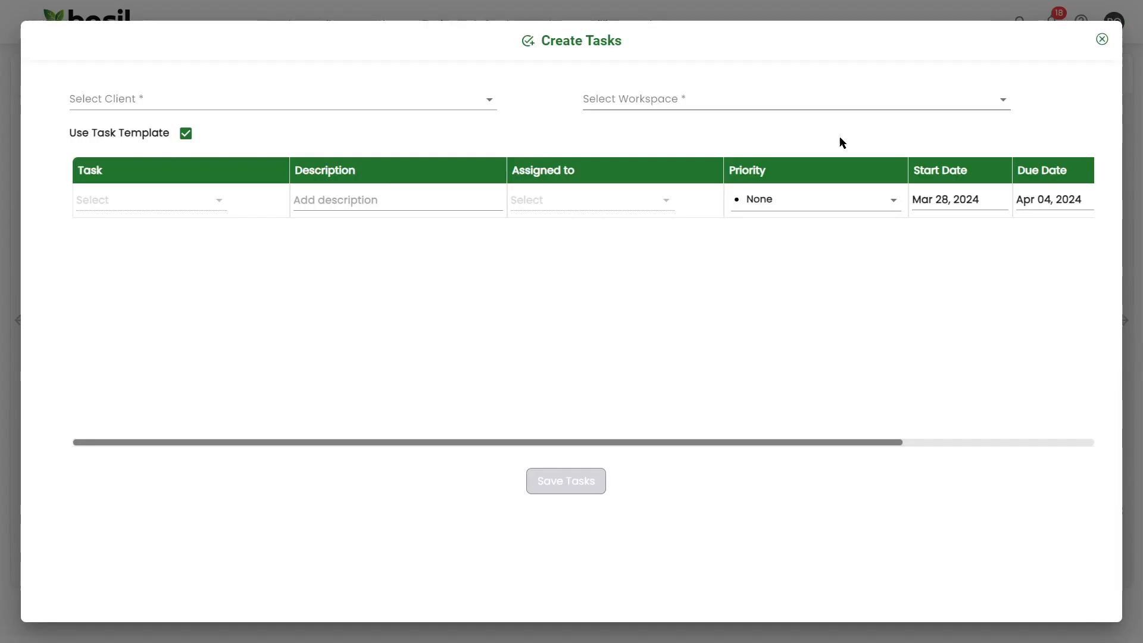
click(487, 100)
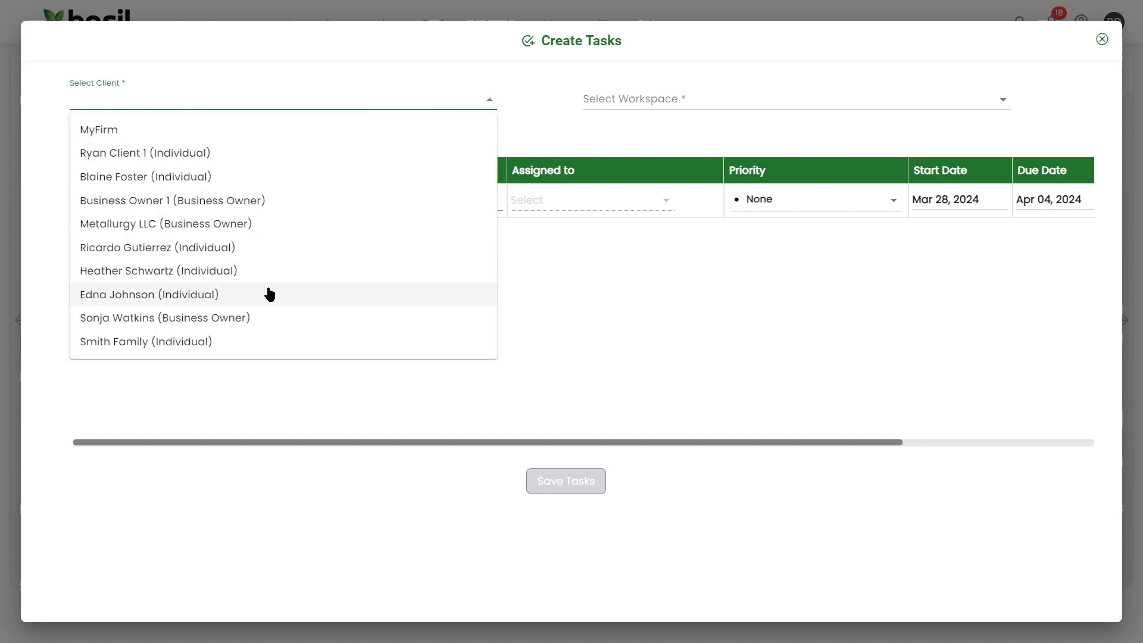
click(215, 139)
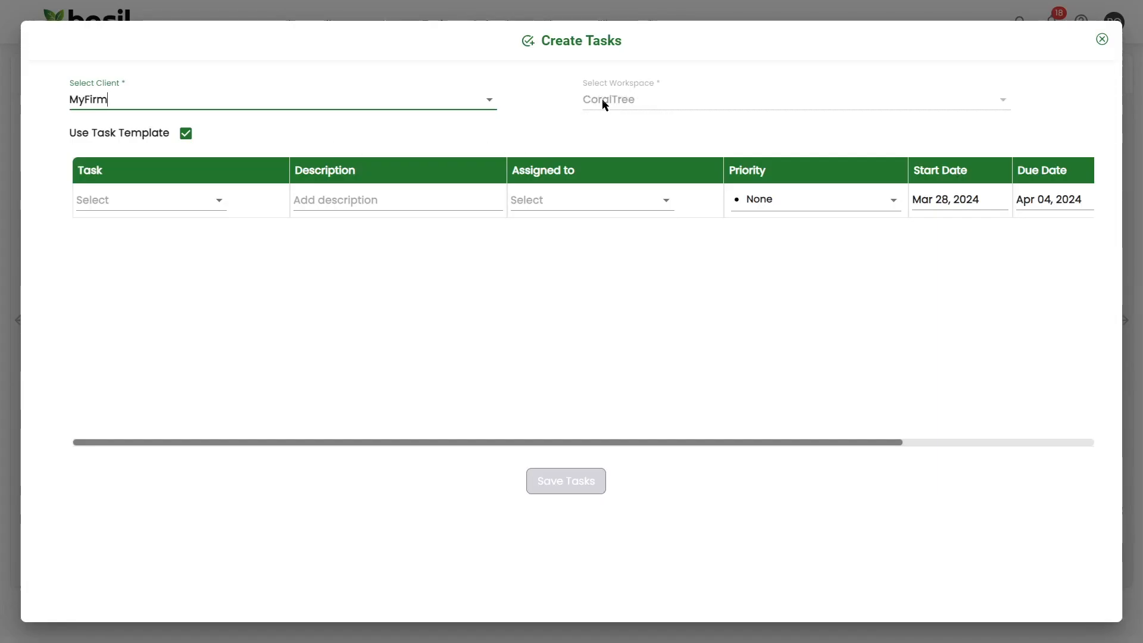
click(219, 201)
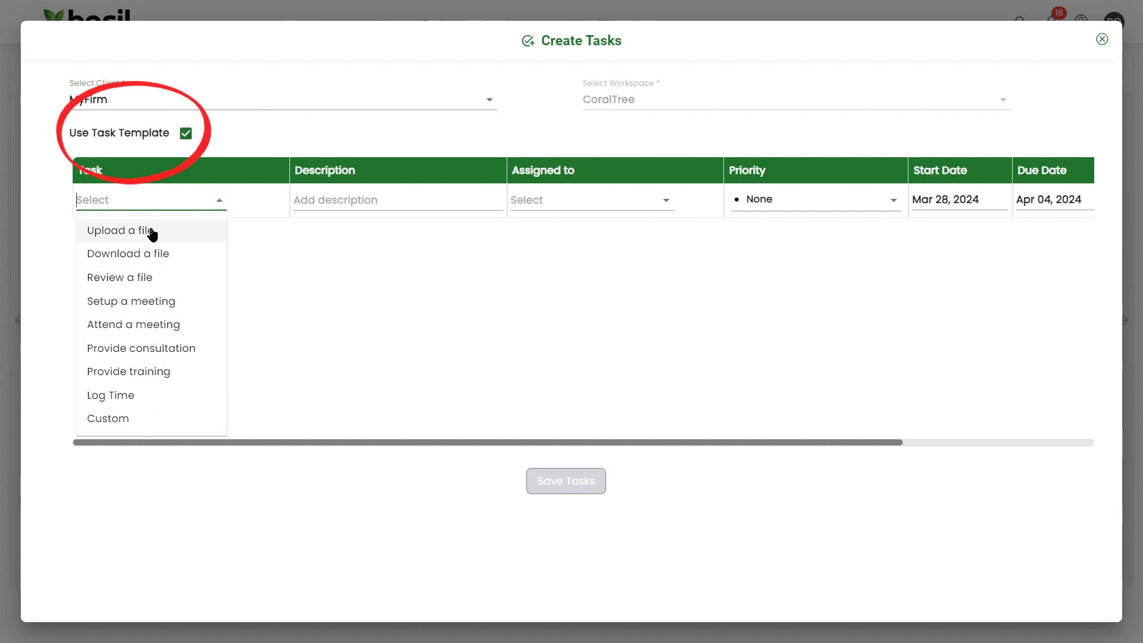
click(185, 133)
click(168, 199)
text(Set up meeting)
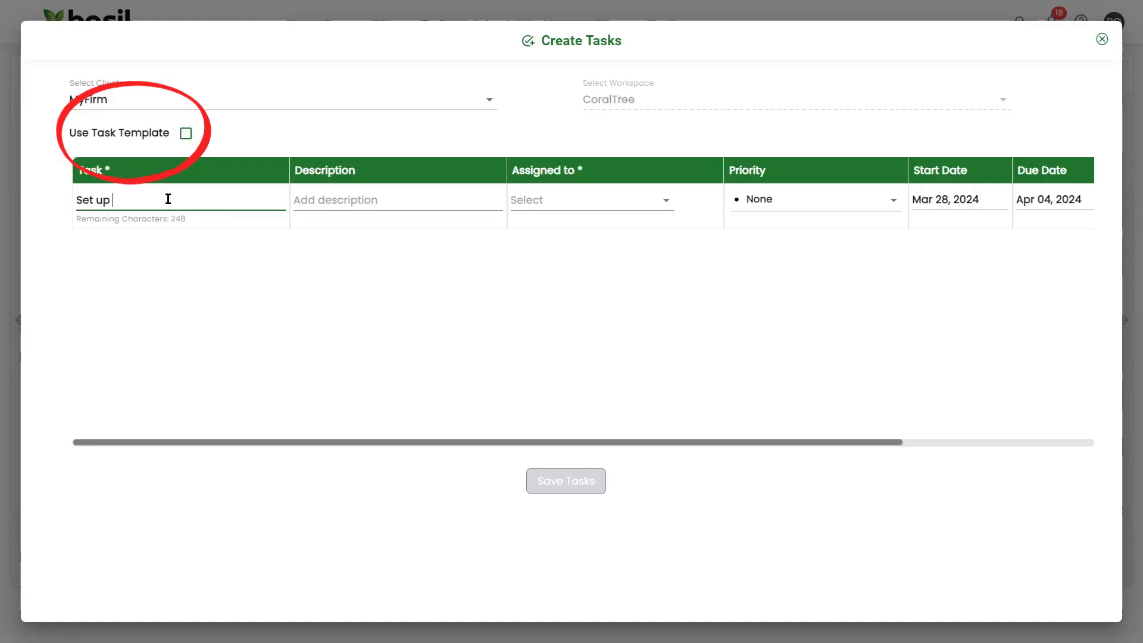
click(186, 133)
click(219, 202)
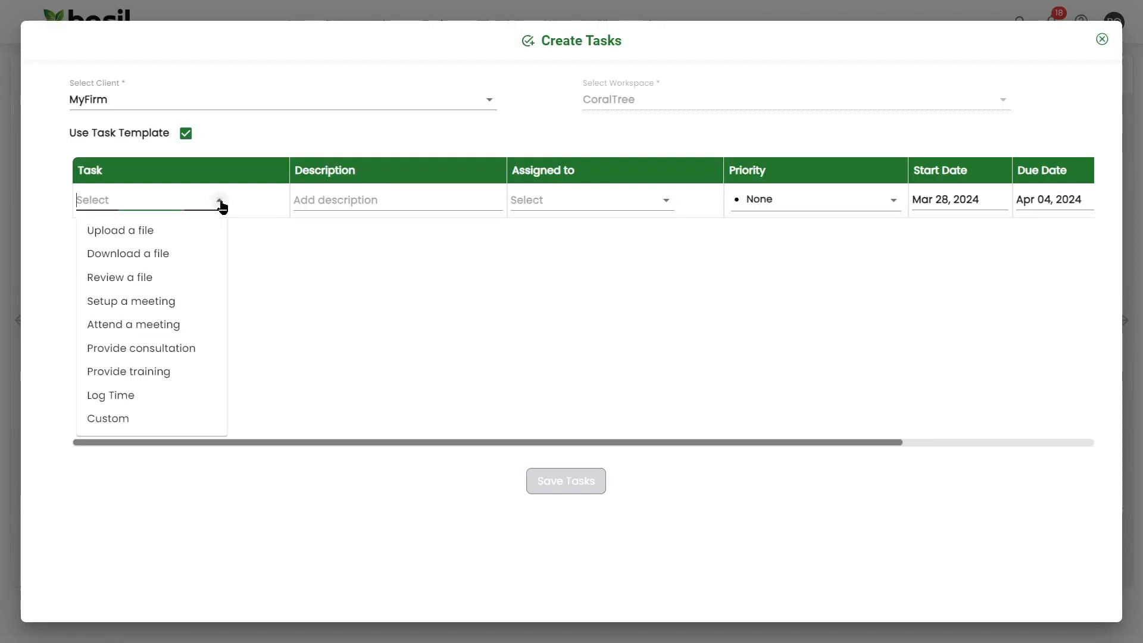
click(182, 302)
Describe the task as 'Please set up meeting for the 14th' and assign it to a team member
click(359, 200)
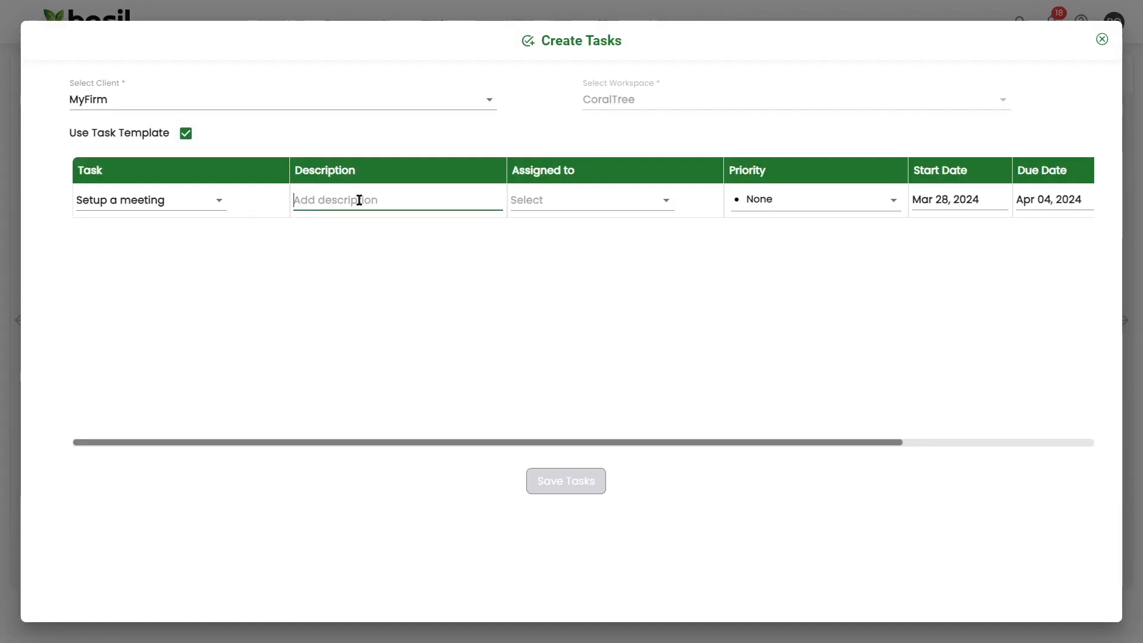
text(Please set up meeting for the 14th)
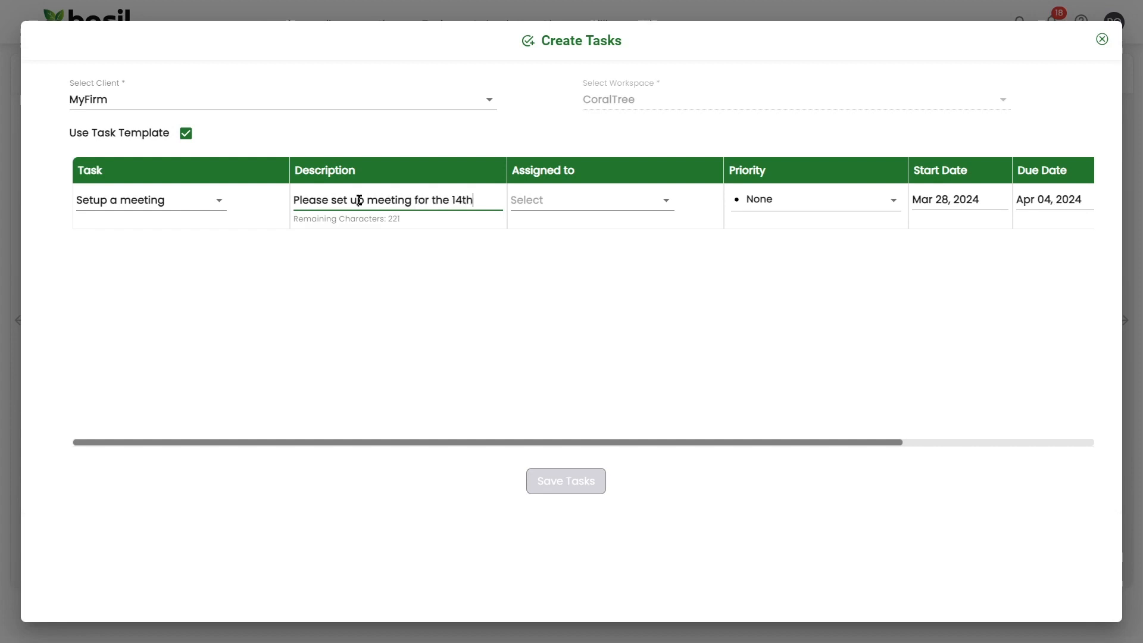
click(666, 202)
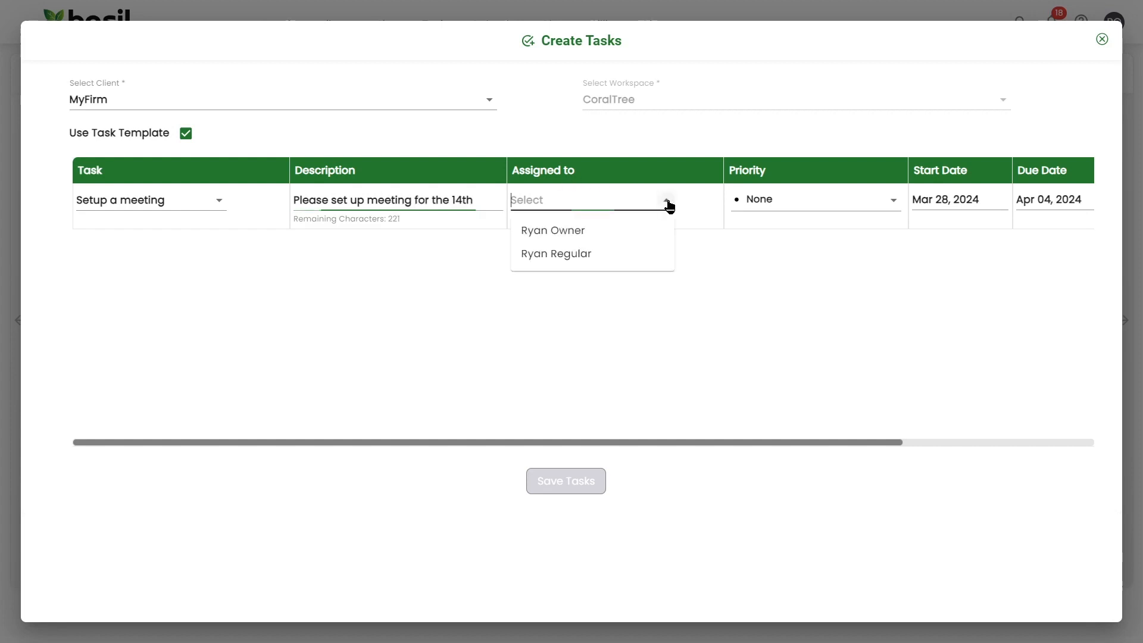
click(614, 259)
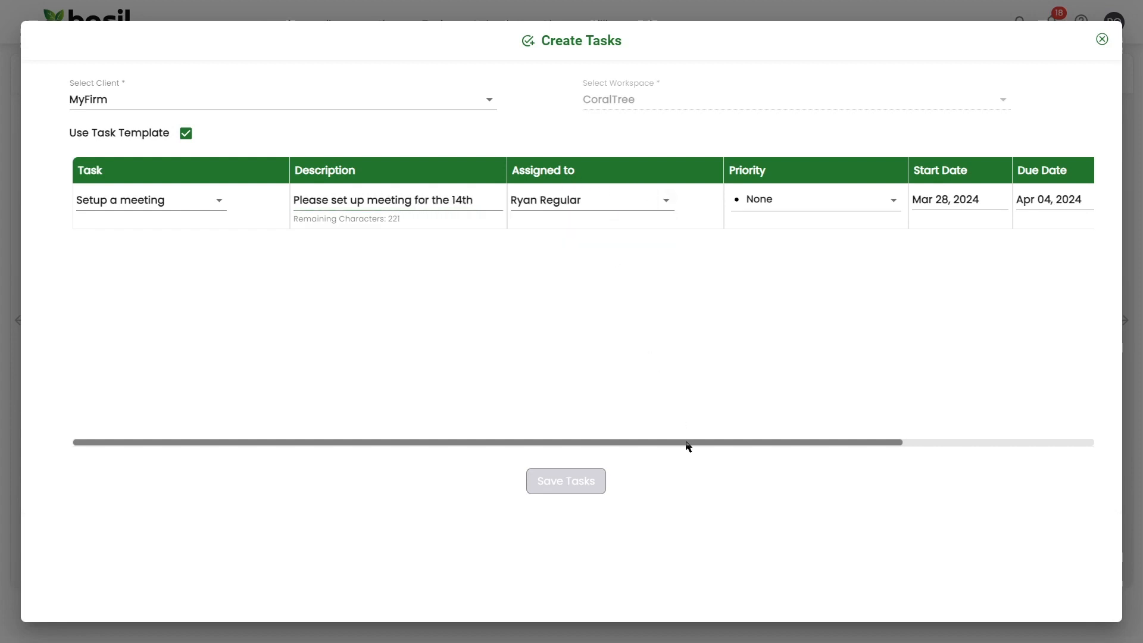
mouse_move(688, 445)
mouse_down()
mouse_move(778, 449)
mouse_move(902, 428)
mouse_up()
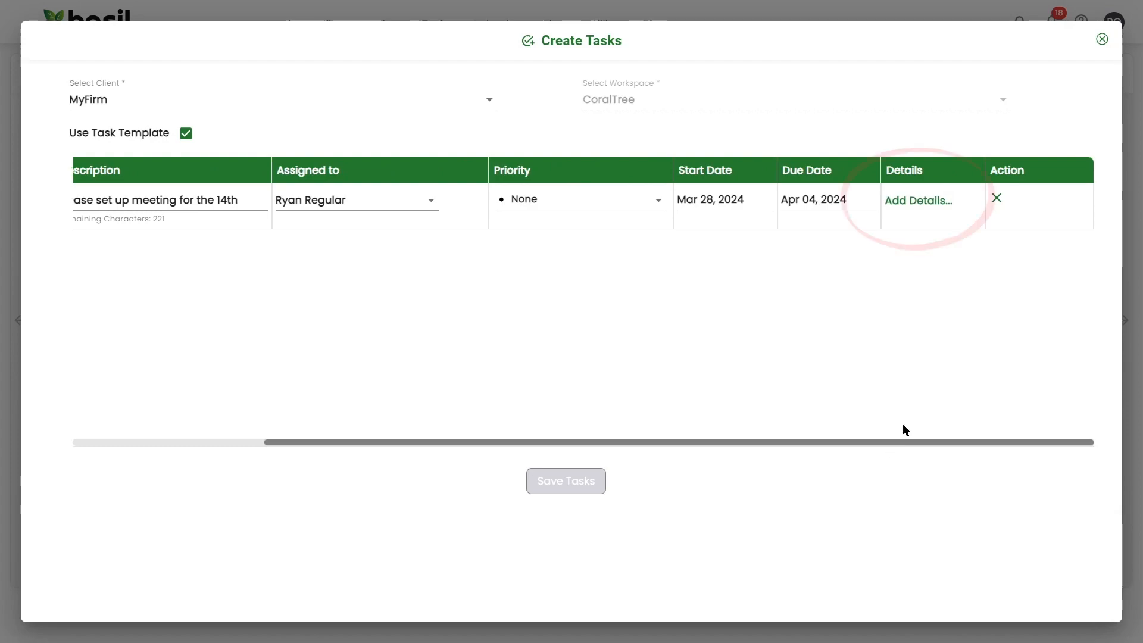
click(917, 204)
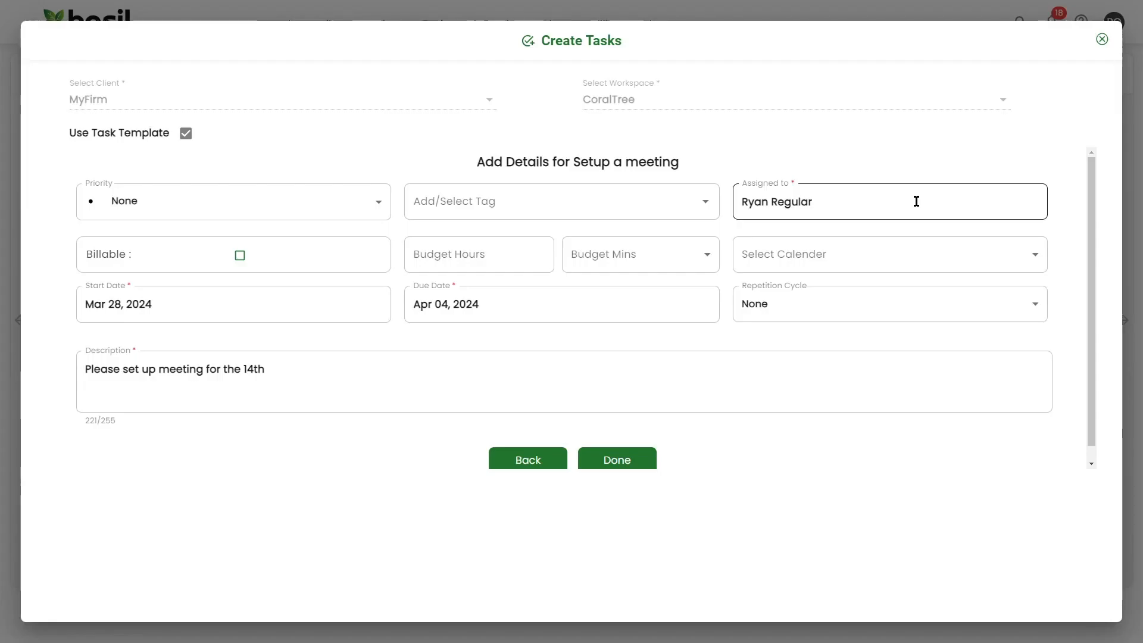
Make the task billable with a 15-minute budget, keeping Mar 28 as the start date
click(240, 256)
click(639, 257)
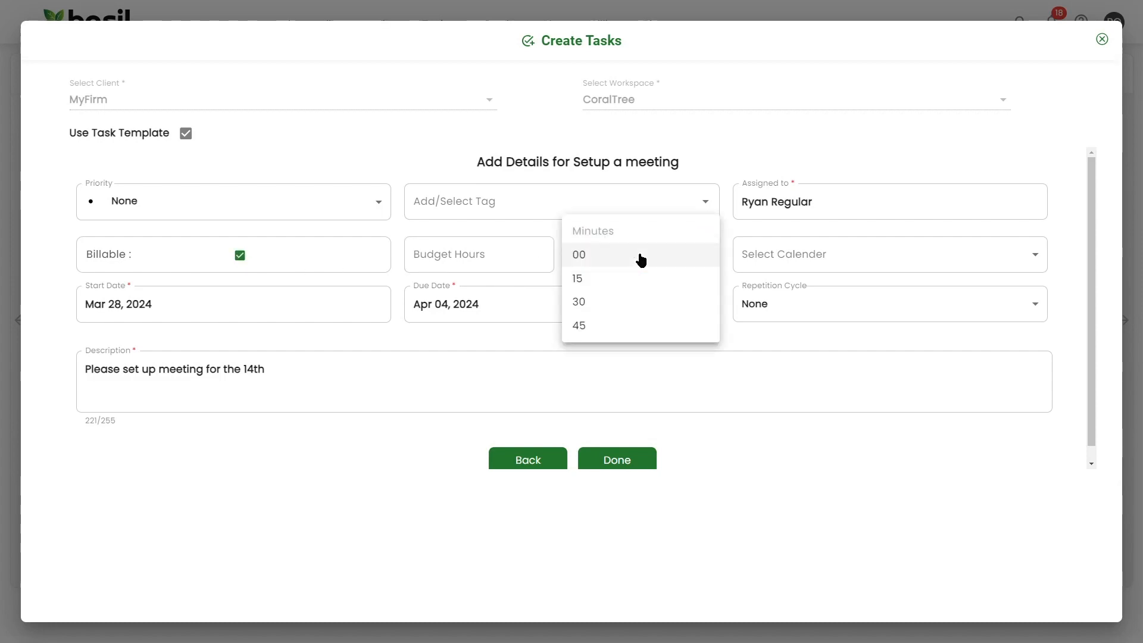
click(617, 280)
click(236, 312)
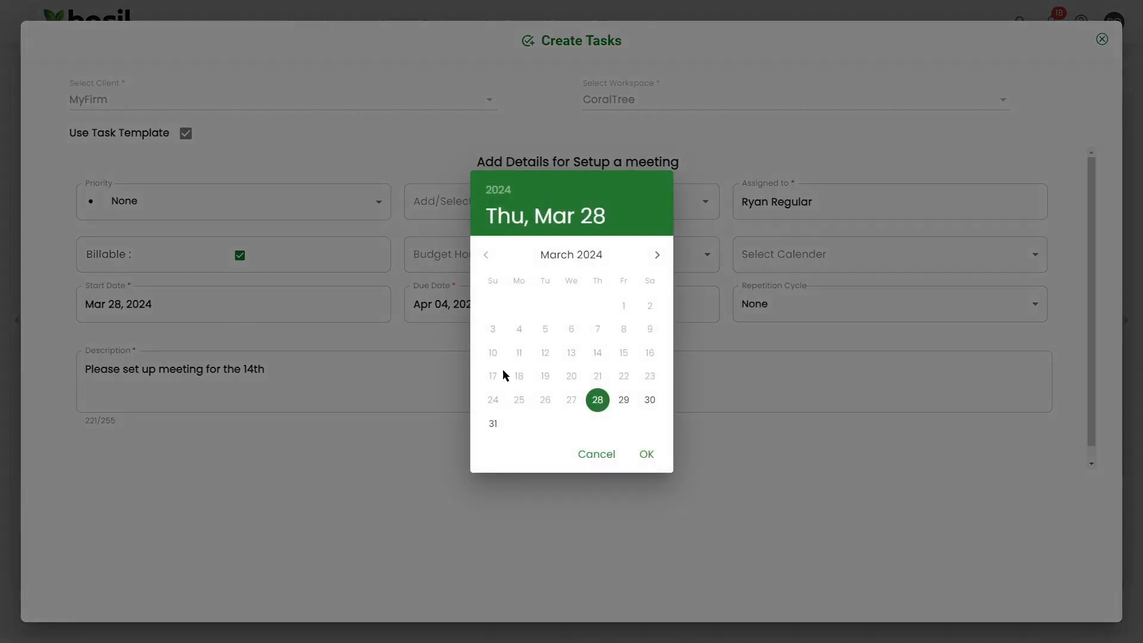
click(645, 454)
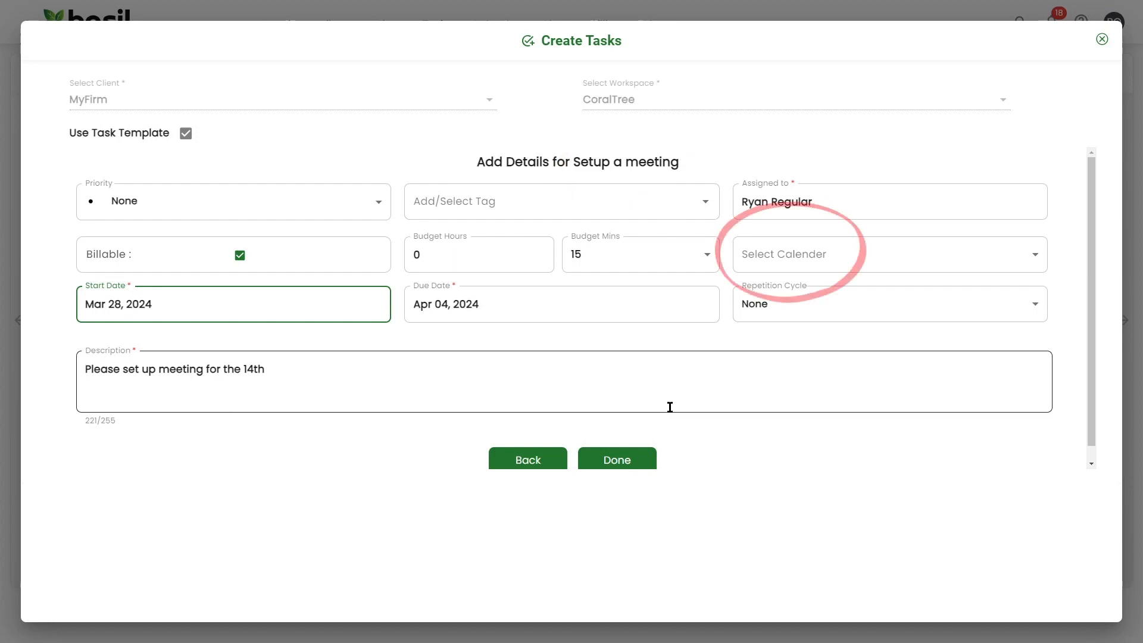
Link the task to the listed calendar and add it to the task list
click(779, 264)
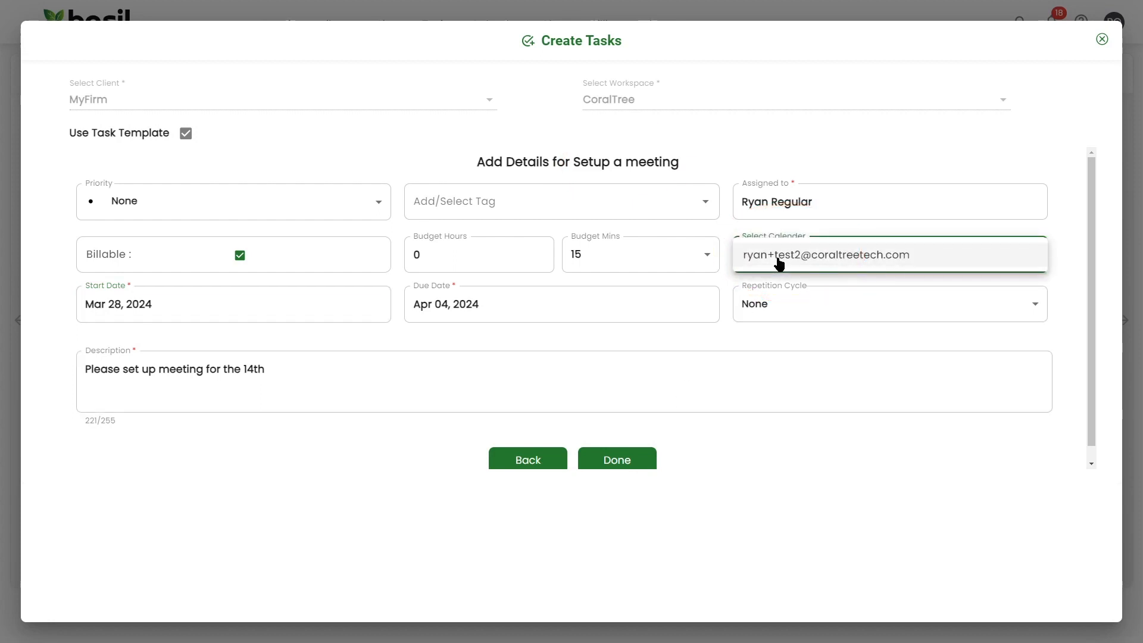
click(778, 256)
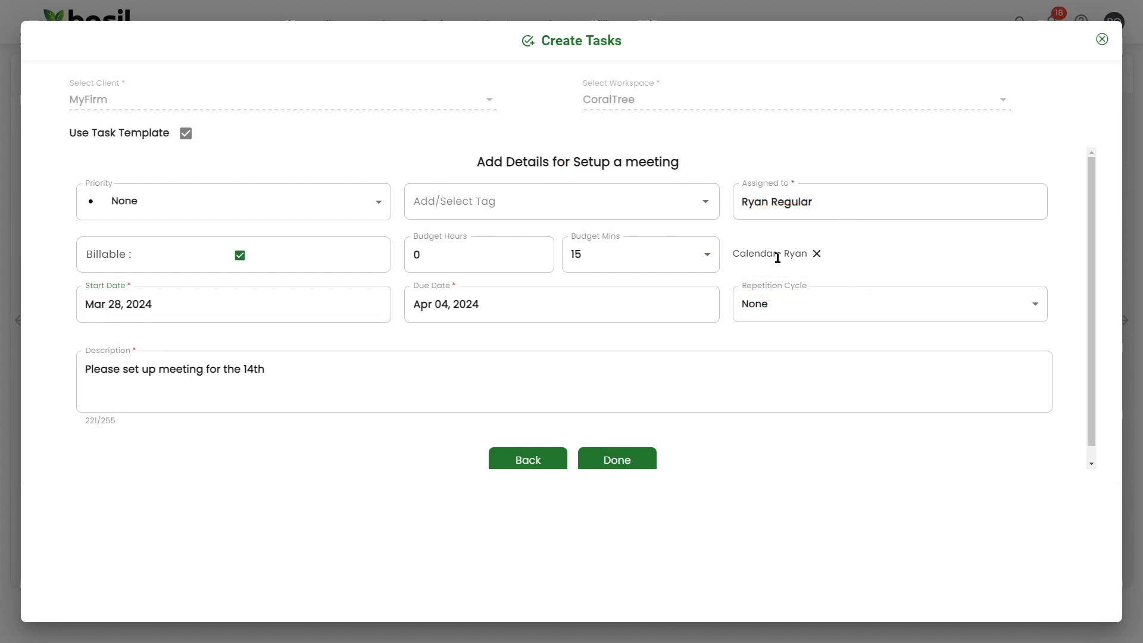
scroll(777, 258, down, 1)
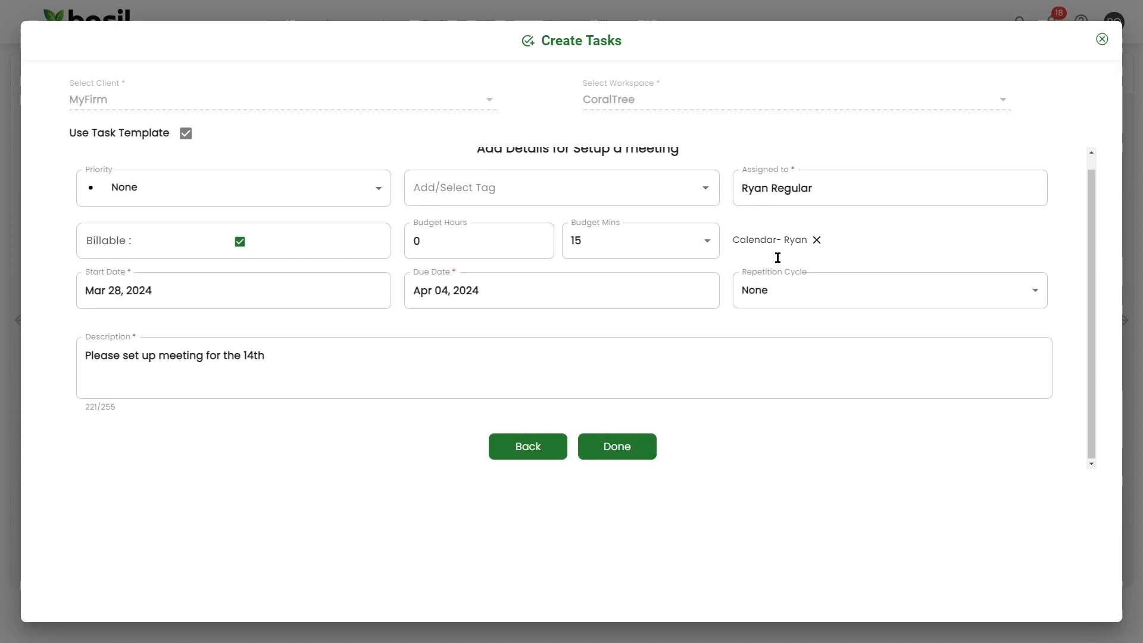
click(632, 450)
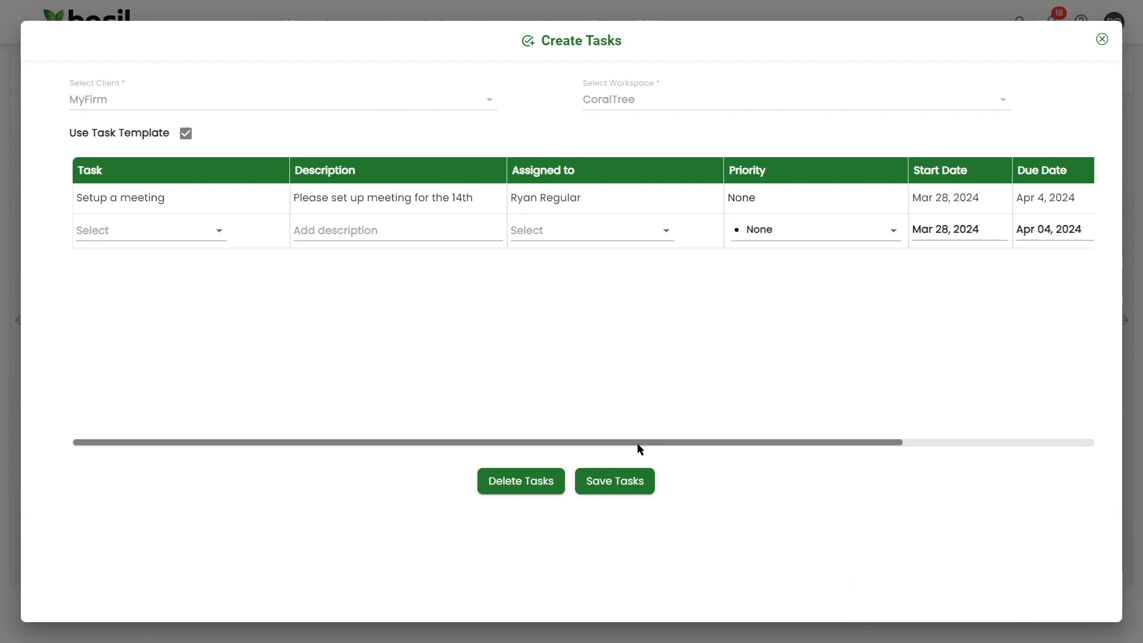
Duplicate the meeting task and assign the copy to another team member
drag(625, 438, 869, 433)
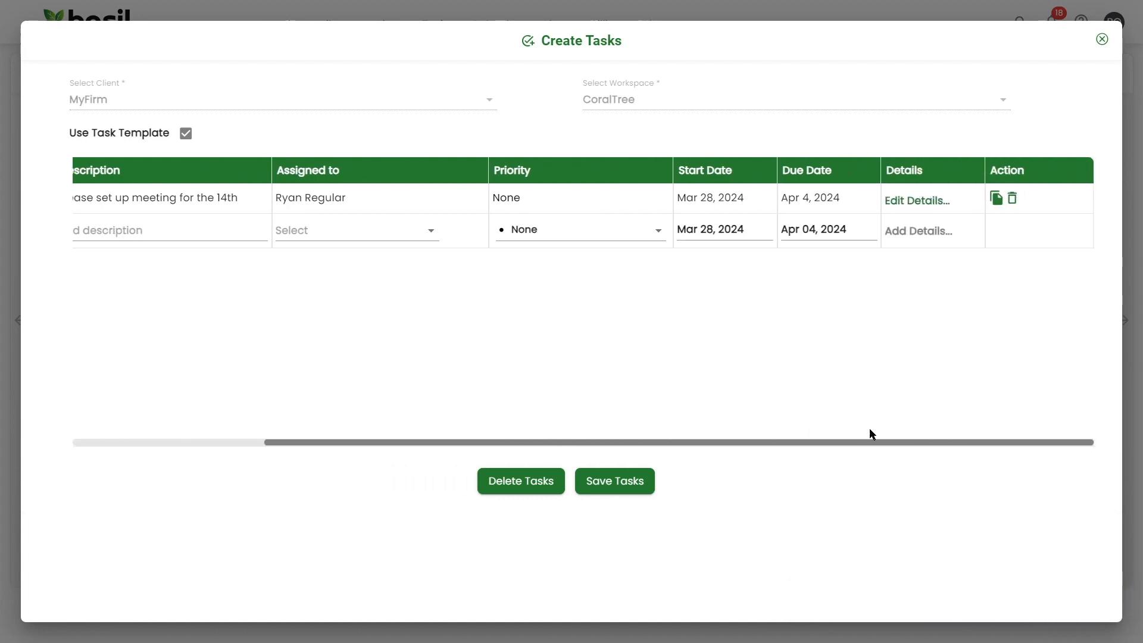
click(999, 200)
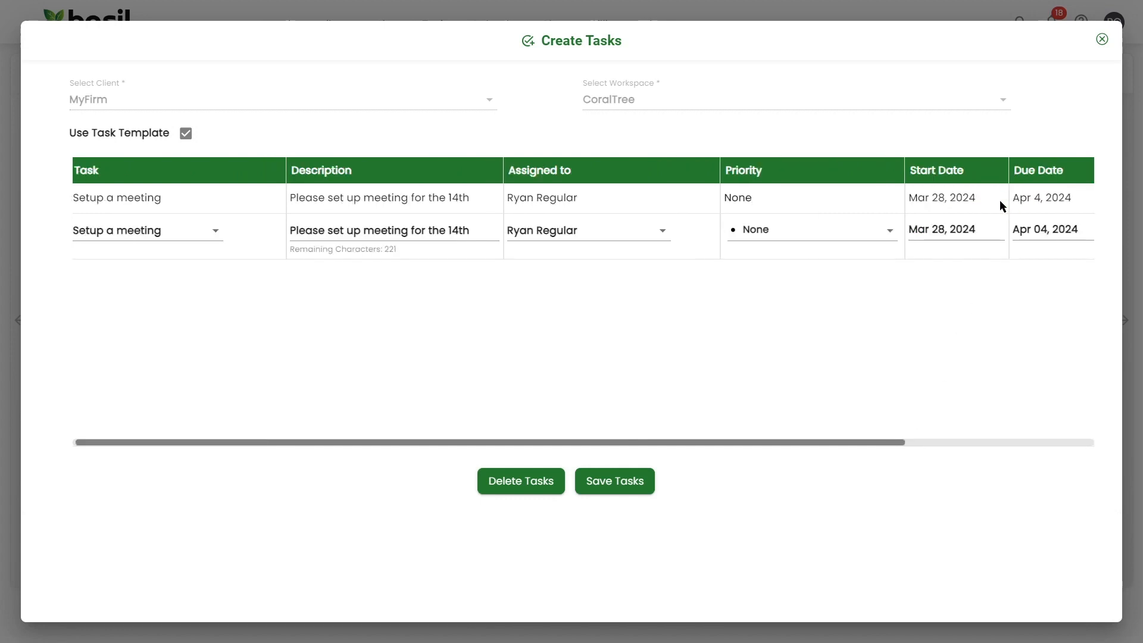
click(662, 231)
click(620, 259)
Change the copy's description date from the 14th to the 15th and save both tasks
drag(672, 440, 899, 446)
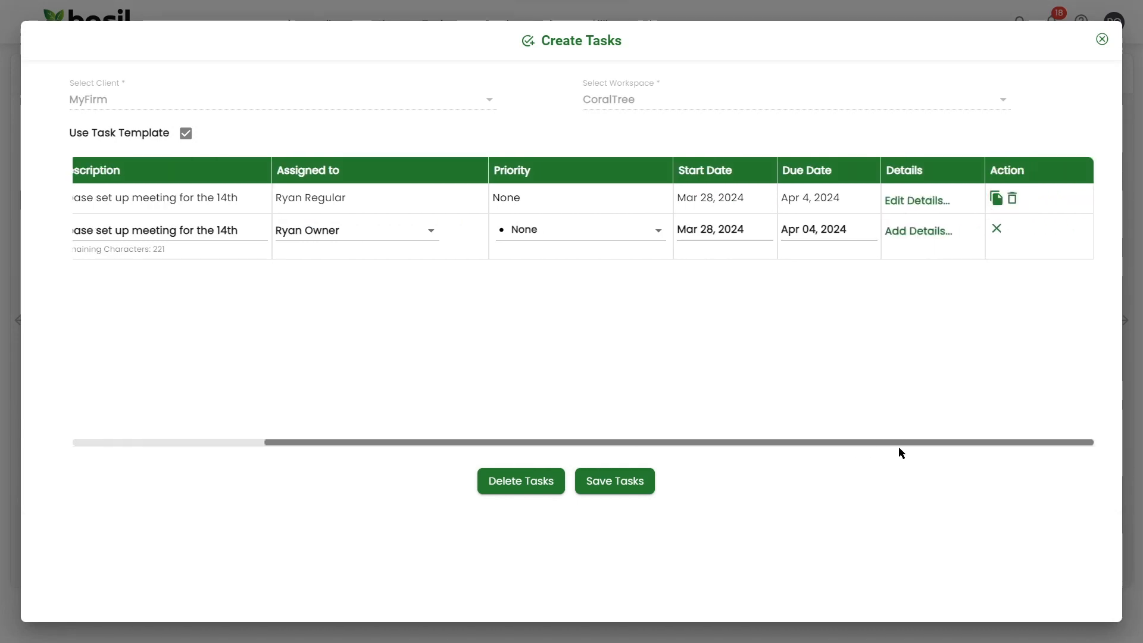
click(915, 233)
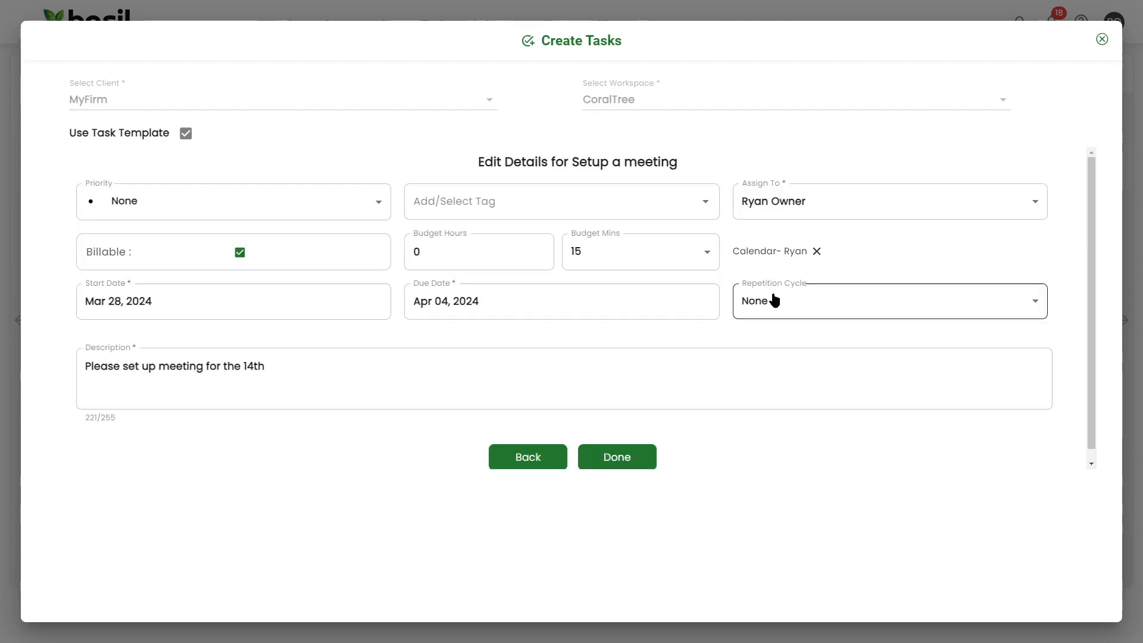
drag(254, 366, 248, 368)
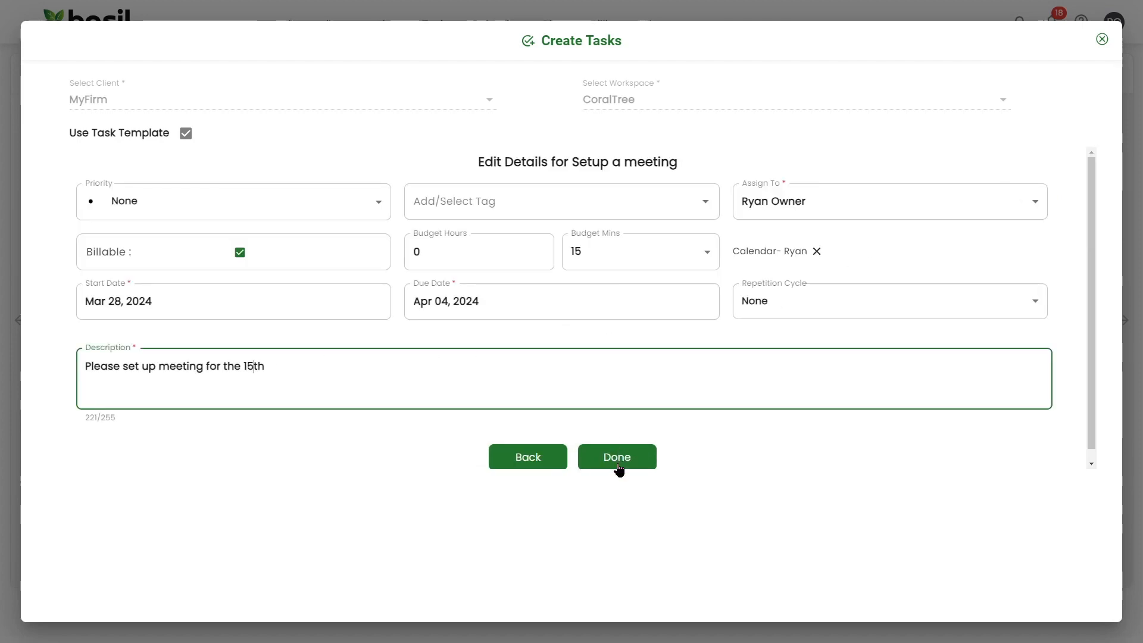
click(618, 459)
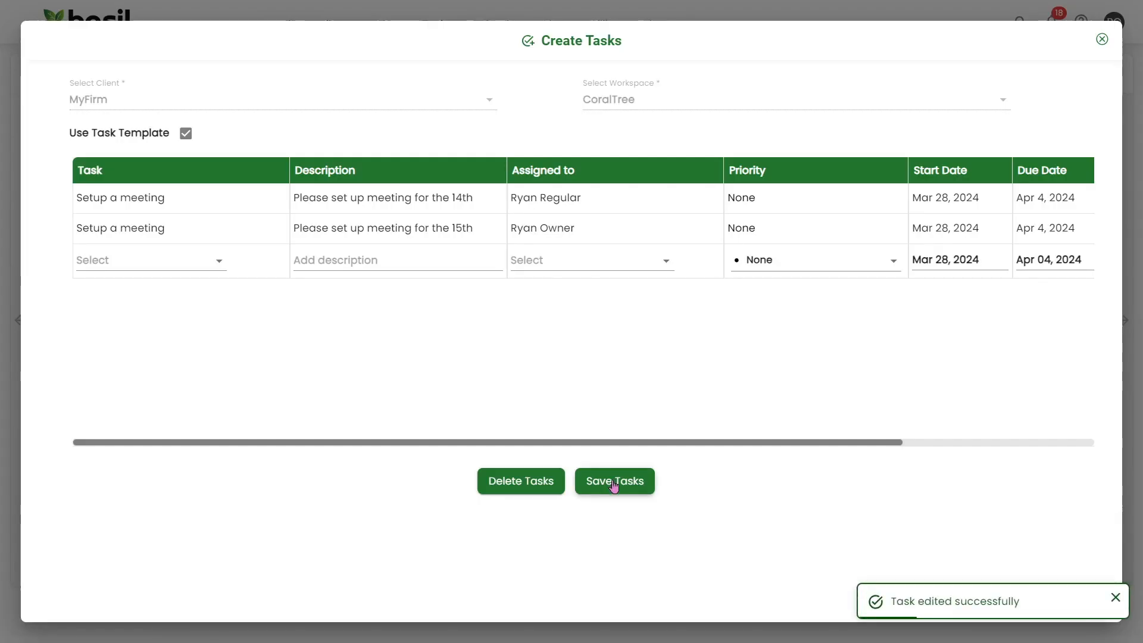
click(614, 483)
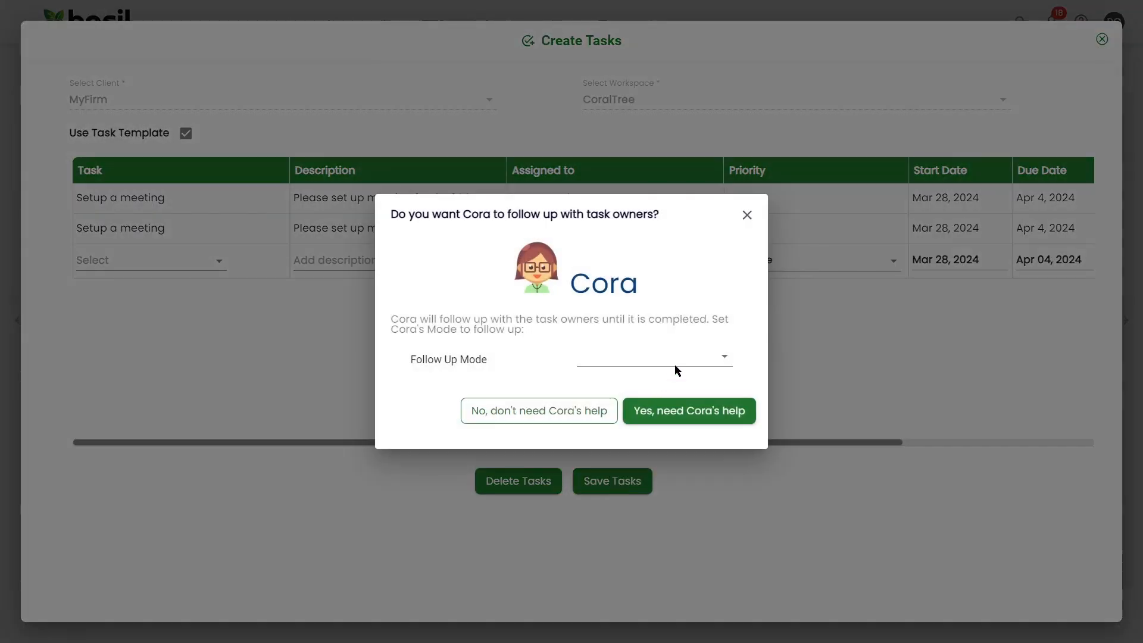
Accept Cora's follow-up help with the Follow Up Mode set to Easygoing
click(725, 358)
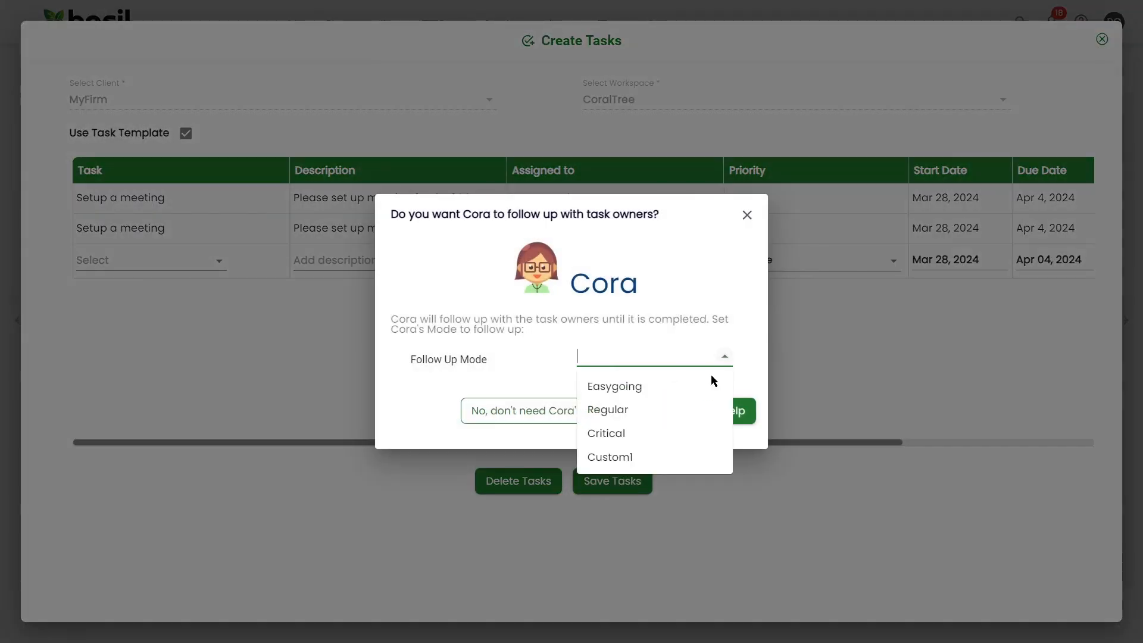
click(634, 387)
click(710, 415)
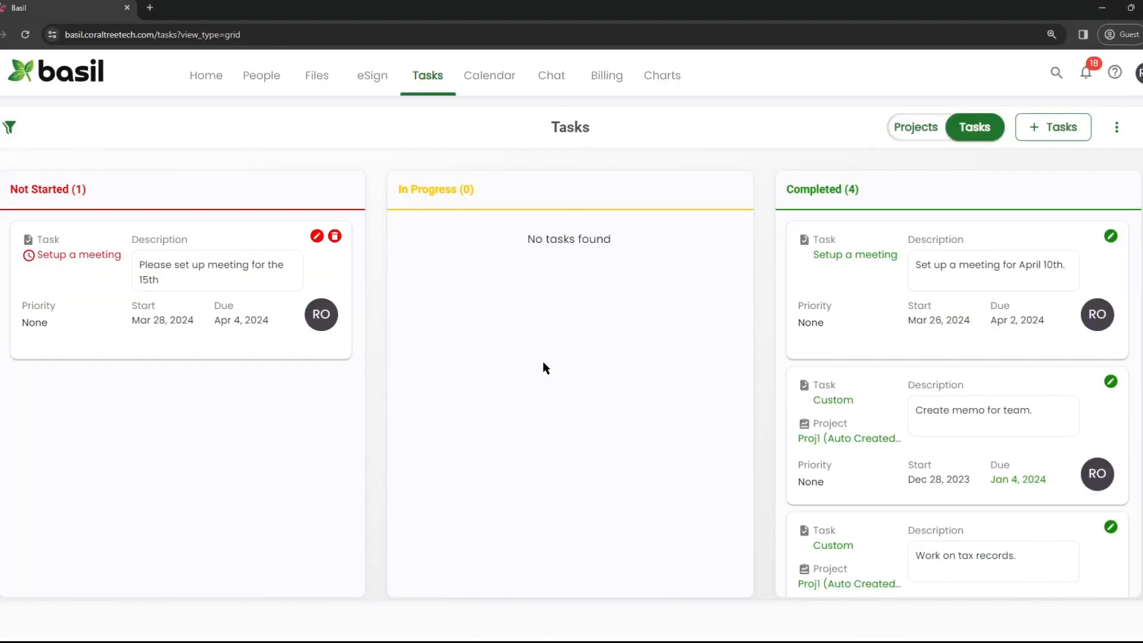
Start another task for the individual client and its workspace
click(1058, 129)
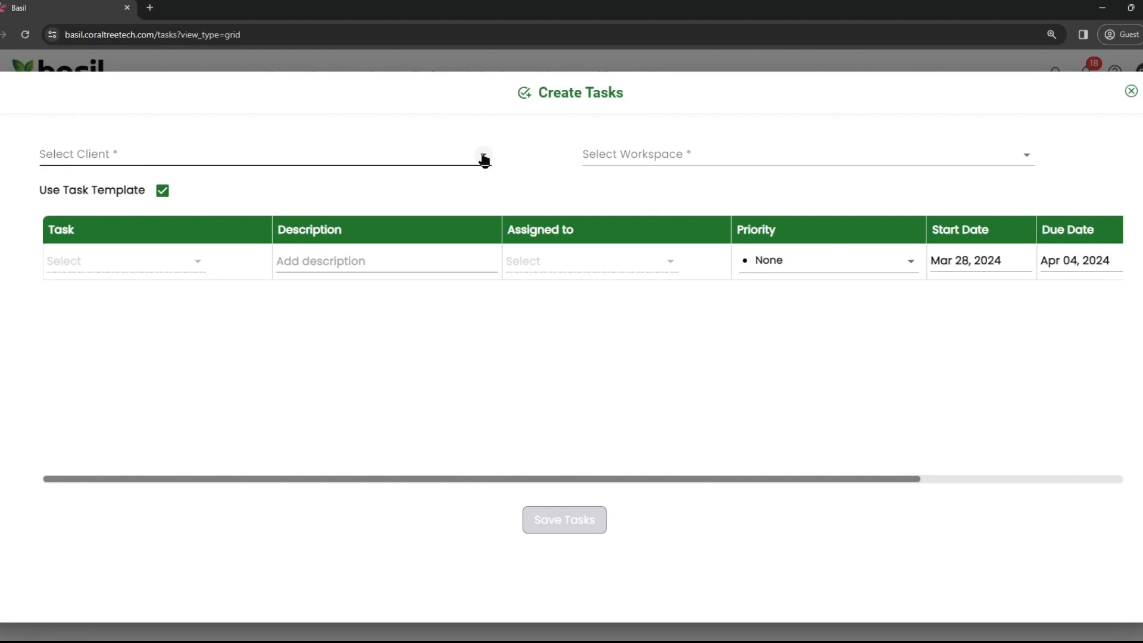
click(484, 159)
click(234, 334)
click(827, 152)
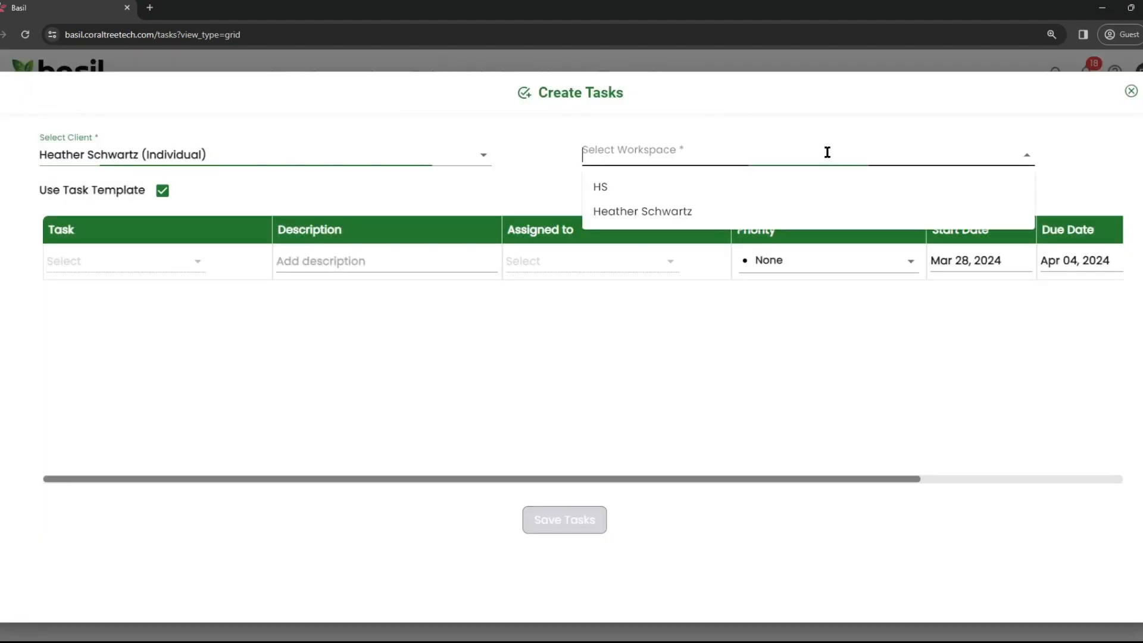
click(729, 187)
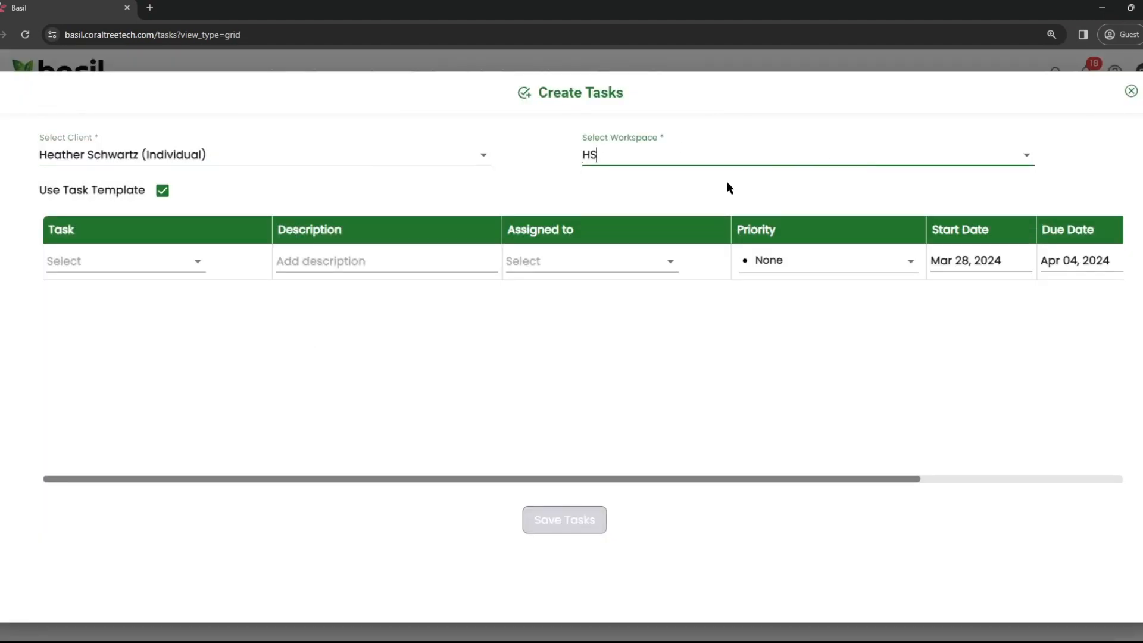
Enter a custom Send memo task described 'Send email with information discussed from our meeting'
click(163, 190)
click(142, 260)
text(Send memo)
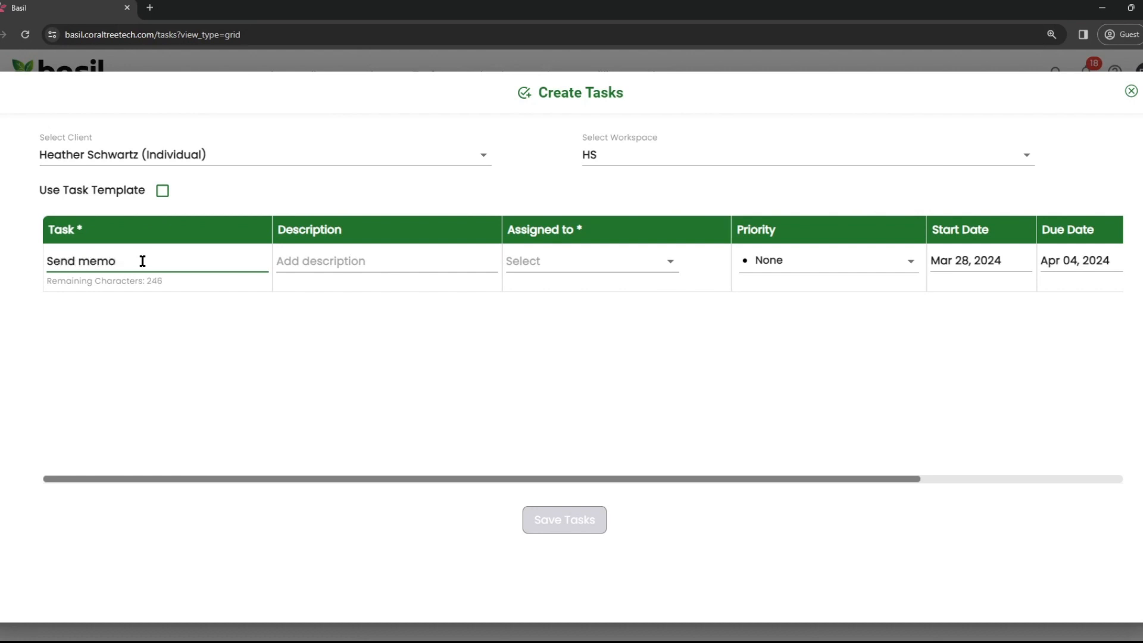
click(296, 260)
text(Send email)
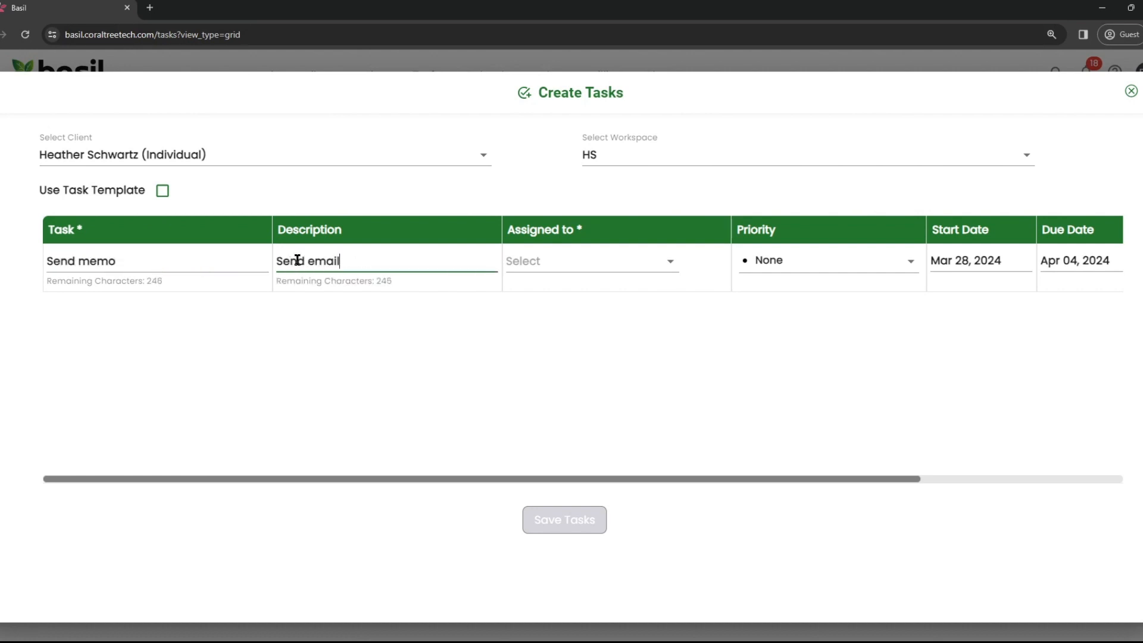
text( with information discussed from)
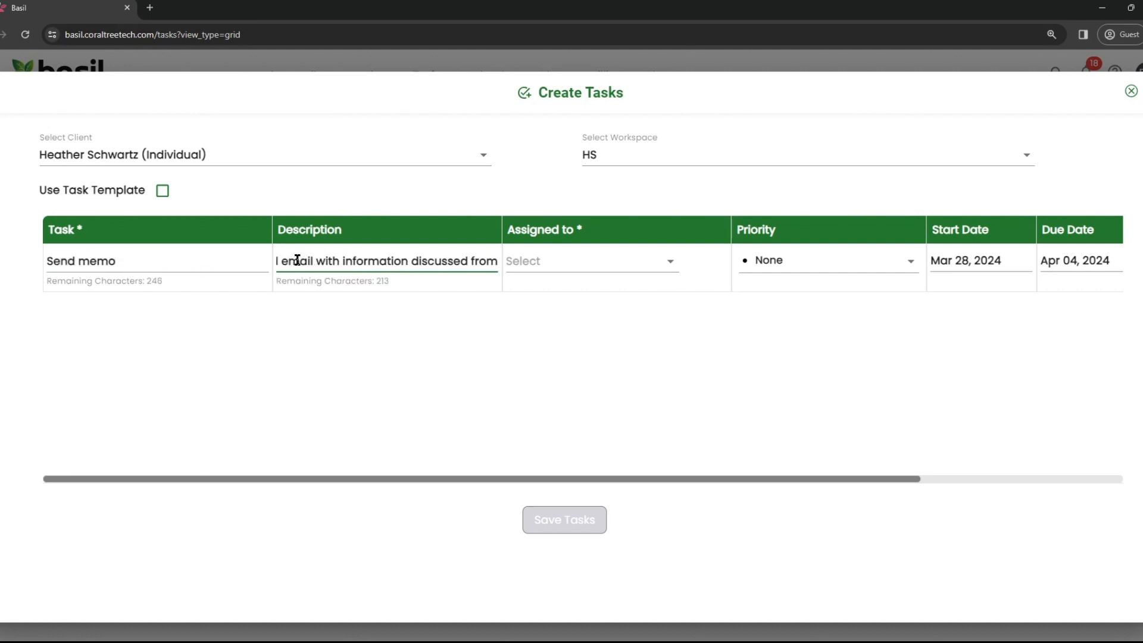
text( our meeting)
Assign the Send memo task to a team member, confirm its details, and save it
click(648, 255)
click(591, 318)
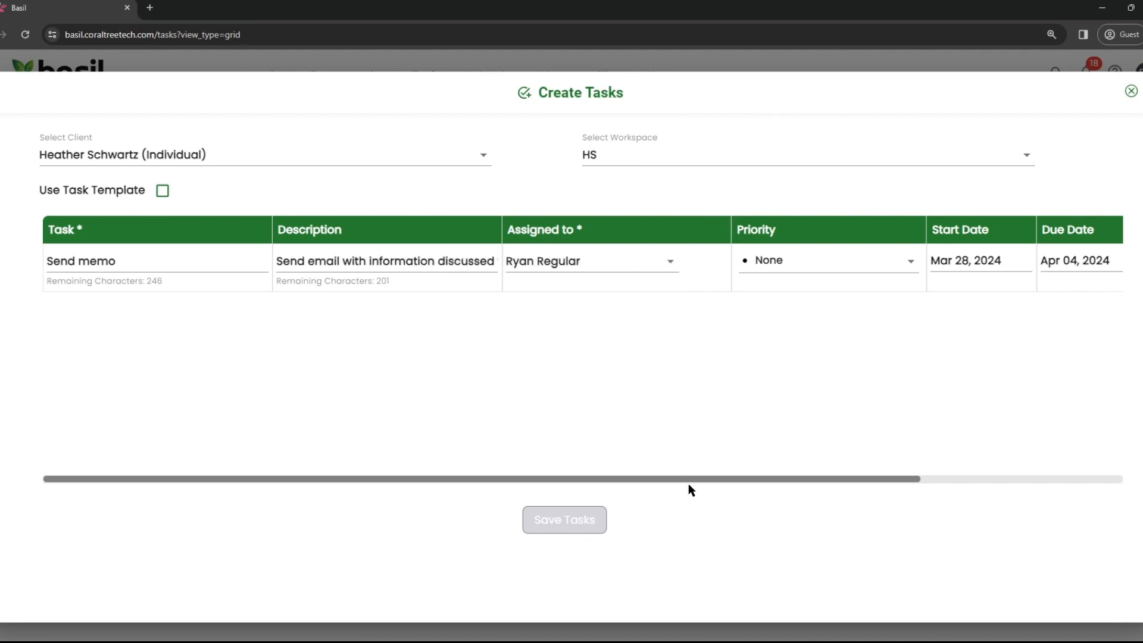
drag(688, 480, 912, 478)
click(939, 263)
scroll(939, 266, down, 3)
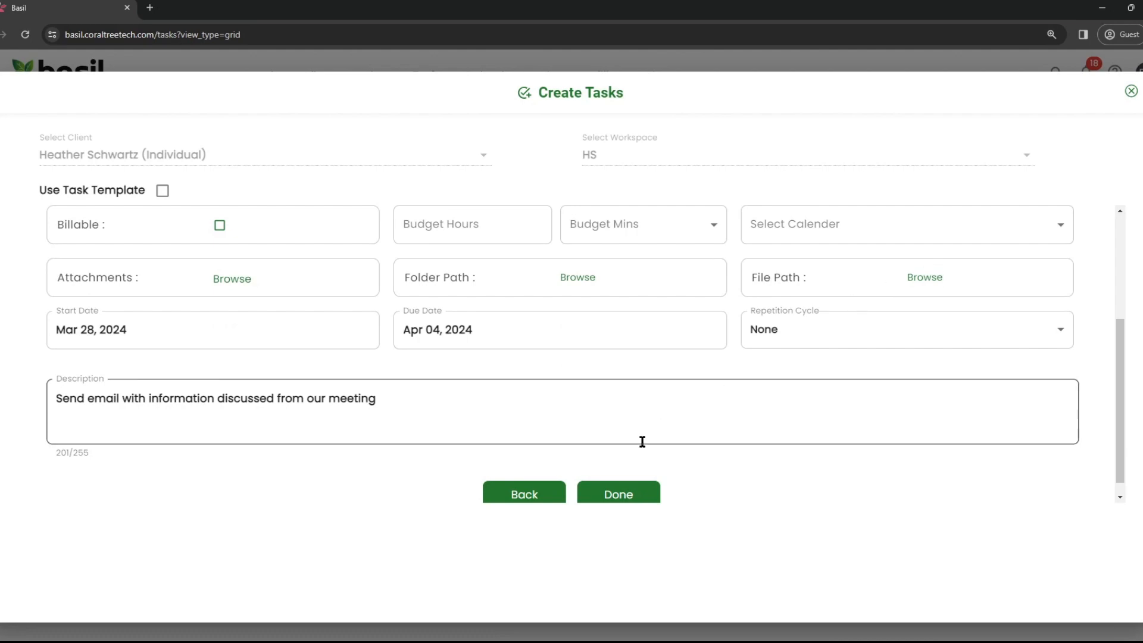
click(624, 492)
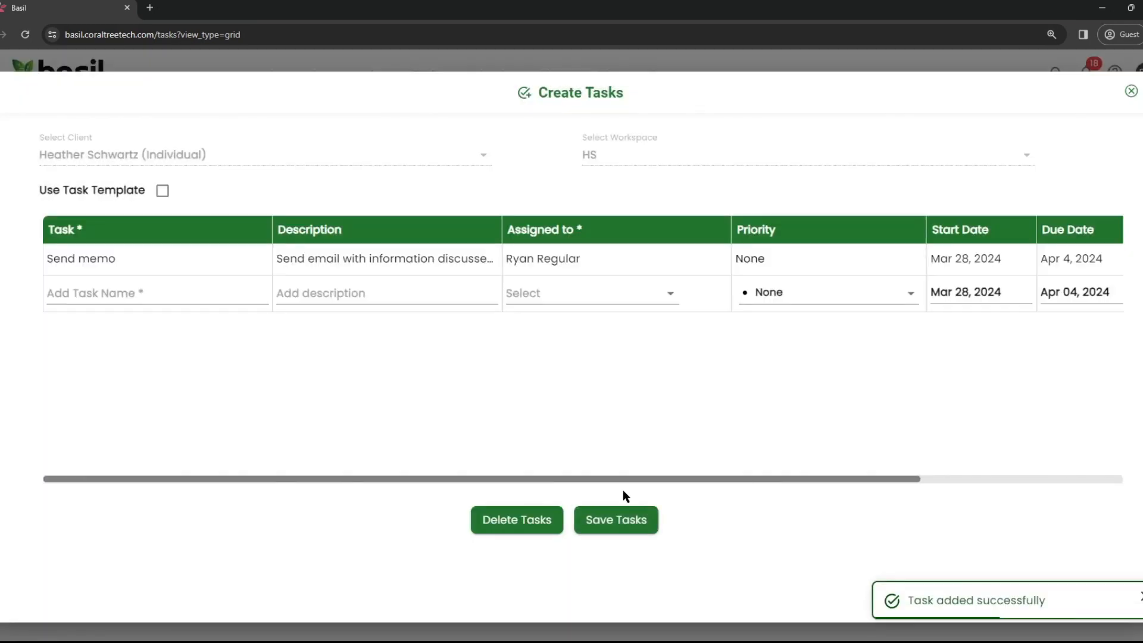
click(608, 523)
Decline Cora's help, then start a MyFirm task from the Upload a file template
click(570, 442)
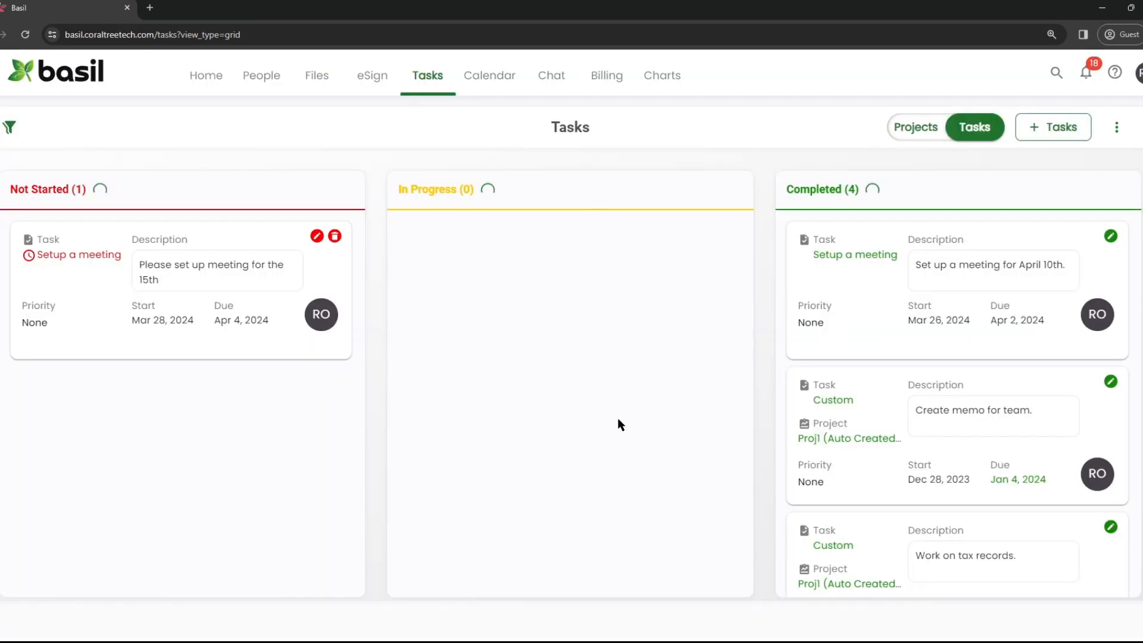
click(1047, 126)
click(479, 156)
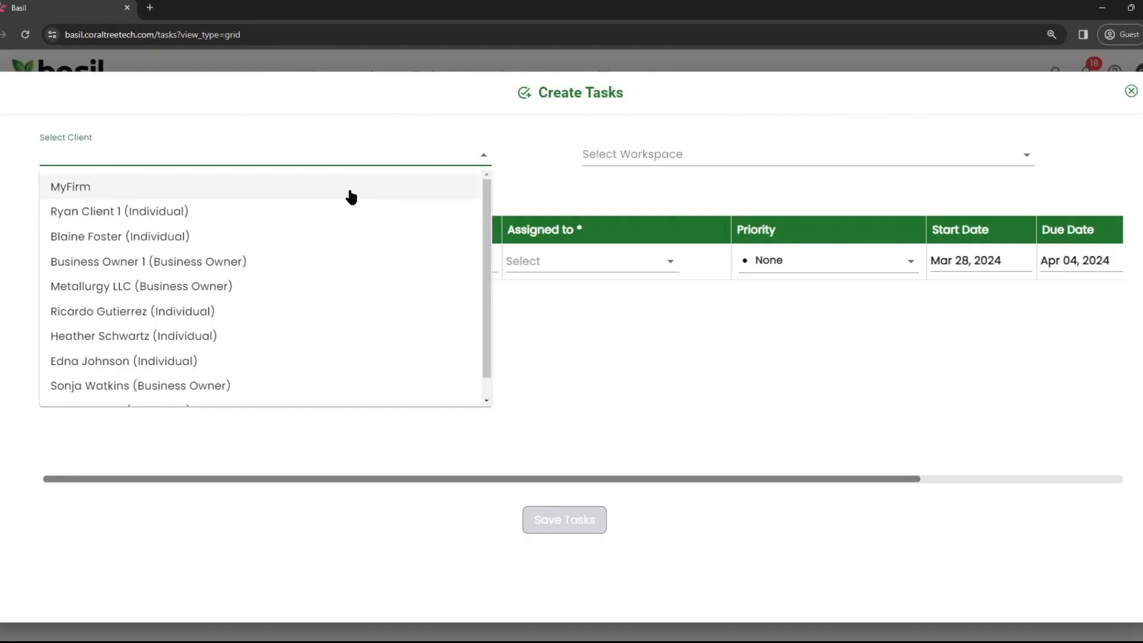
click(345, 181)
click(163, 191)
click(169, 262)
click(172, 292)
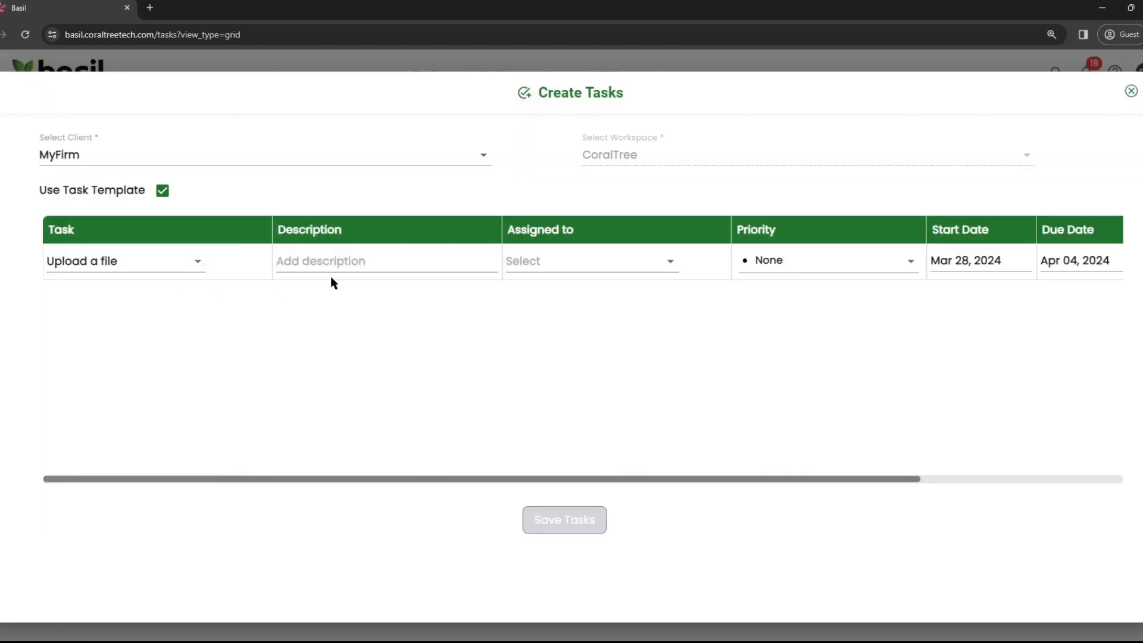
Describe the upload task as 'Upload documentation' and assign it to a team member
click(349, 261)
text(Upload)
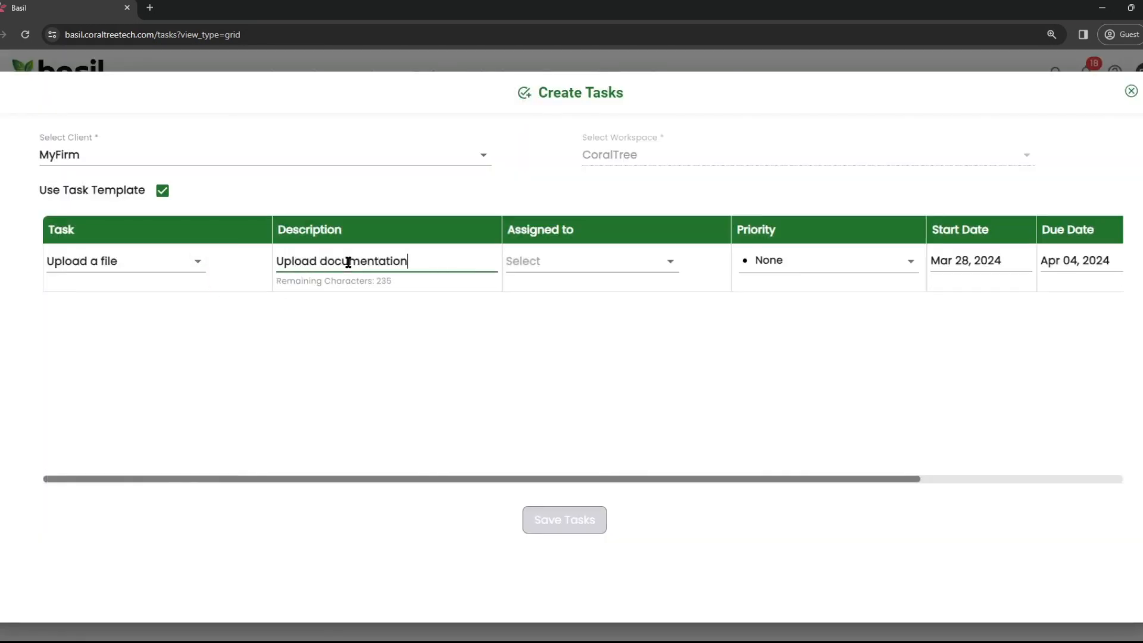
text( documentation)
click(590, 261)
click(536, 316)
drag(713, 479, 916, 484)
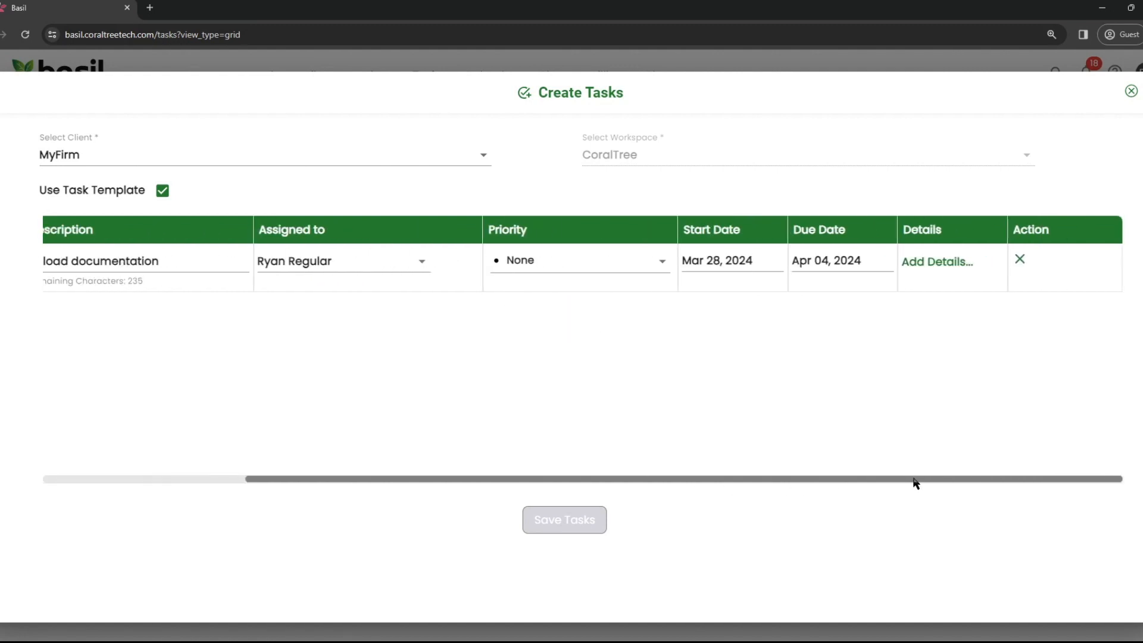
click(932, 263)
Set the Documentation folder as upload destination, save the task, and decline Cora's help
click(221, 320)
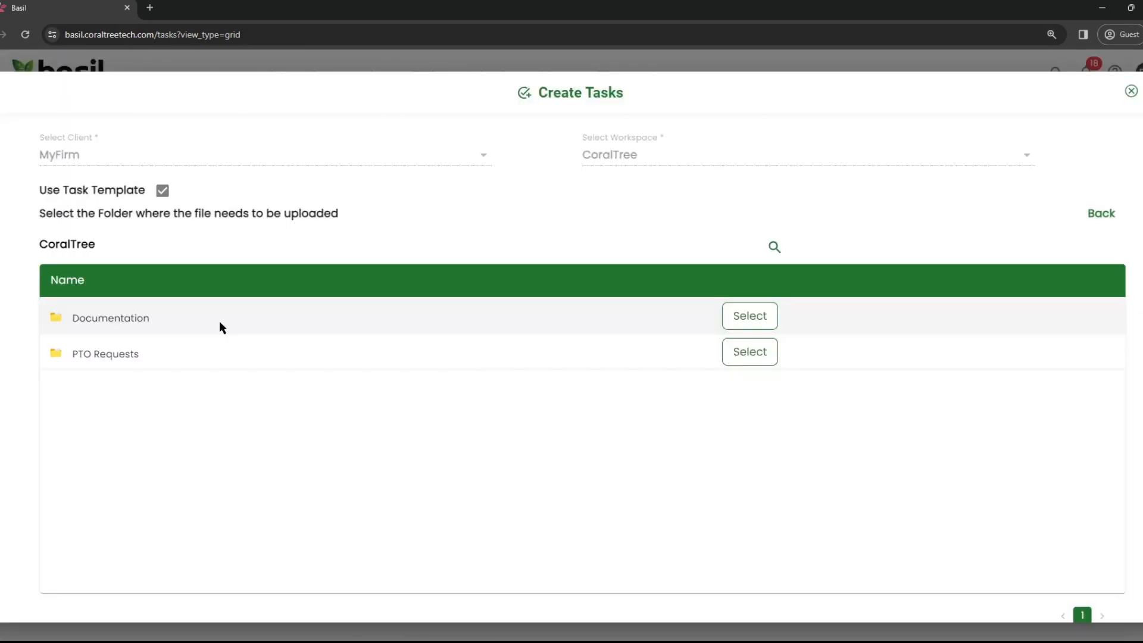
click(735, 314)
scroll(726, 321, down, 1)
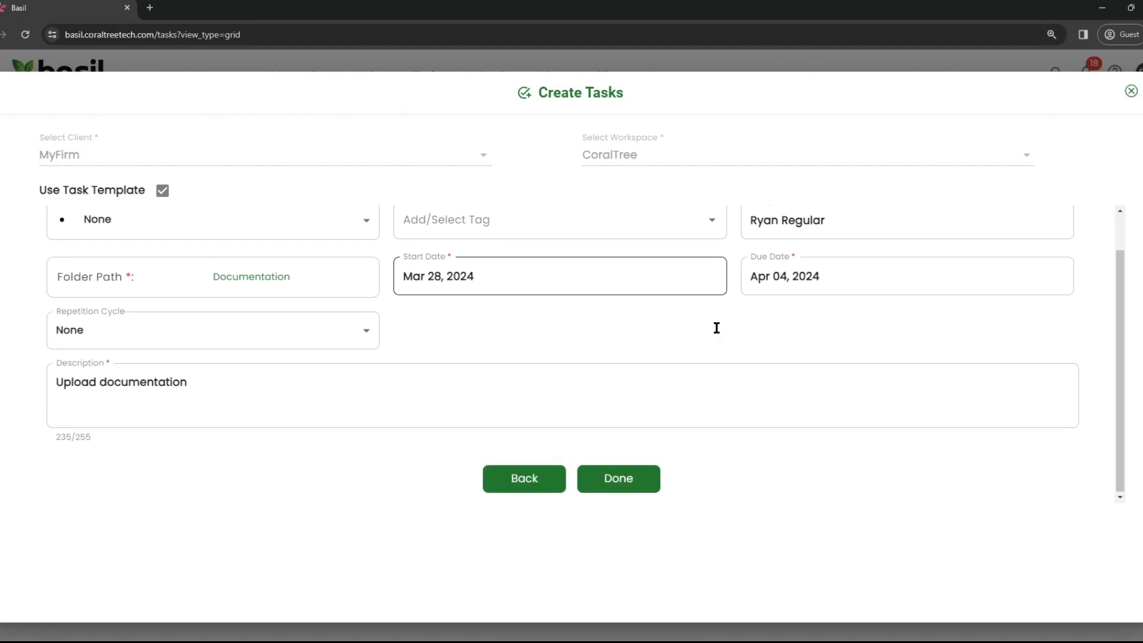
click(638, 478)
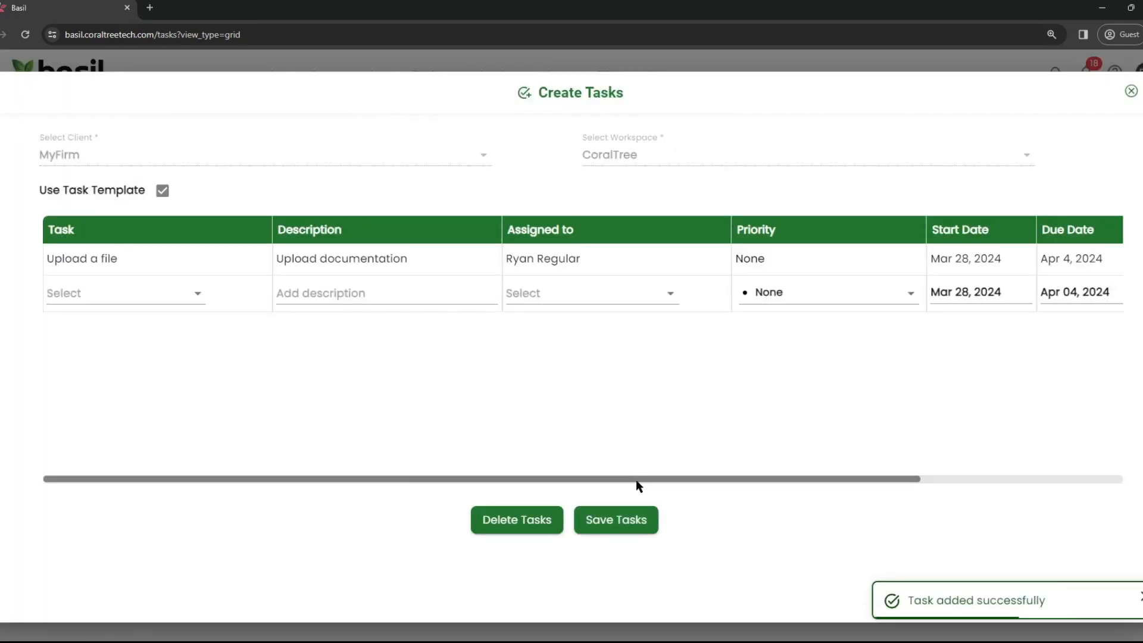
click(620, 518)
click(588, 448)
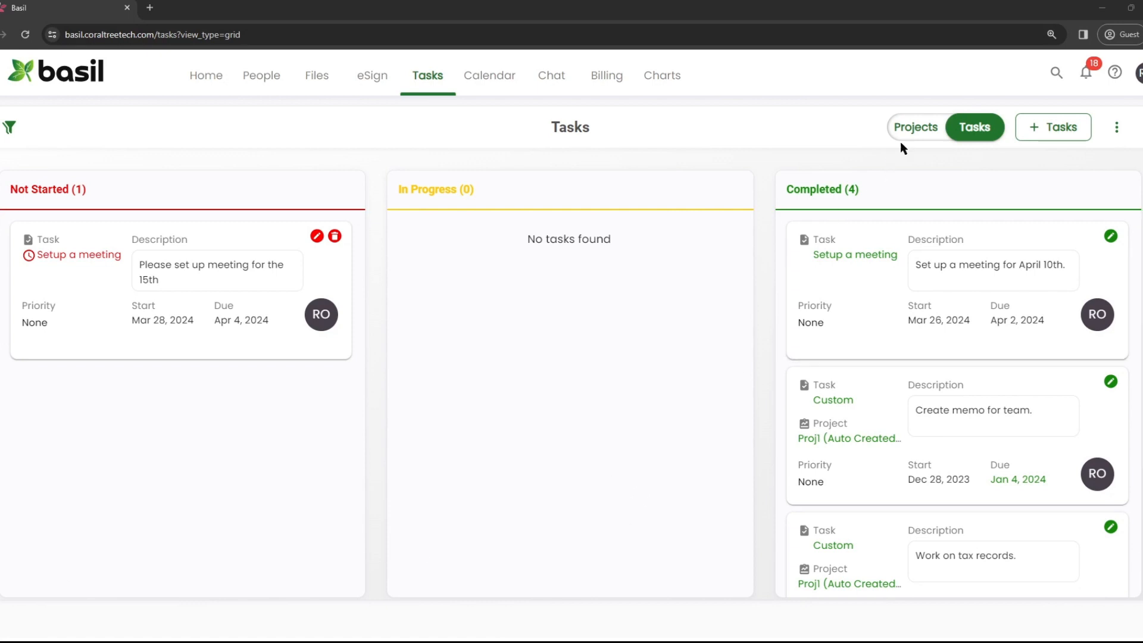
click(917, 129)
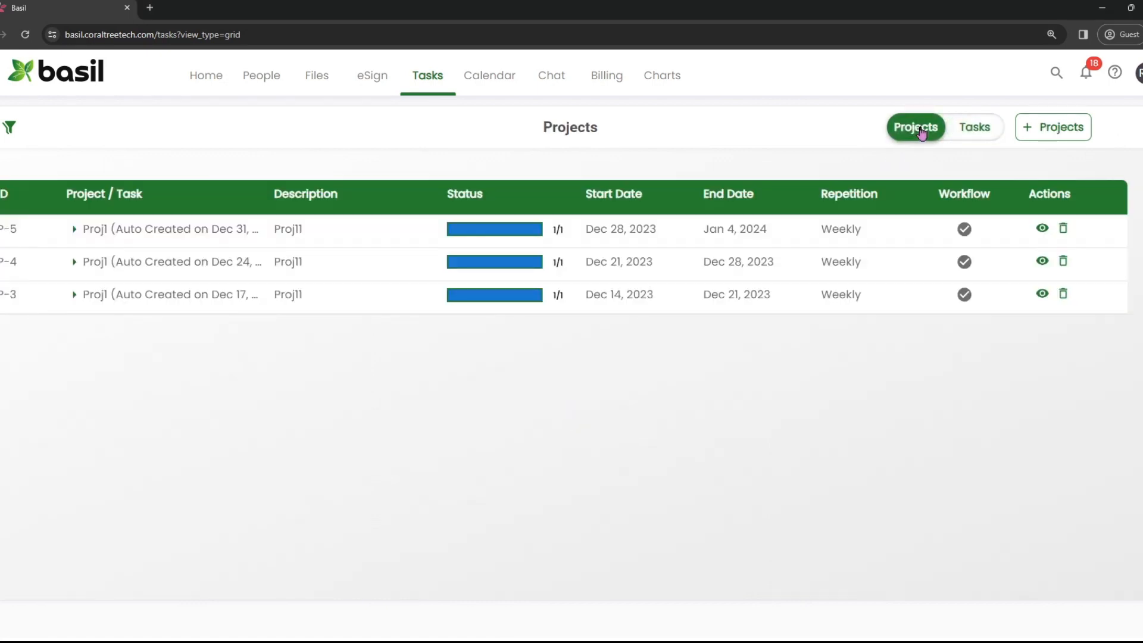
click(1038, 130)
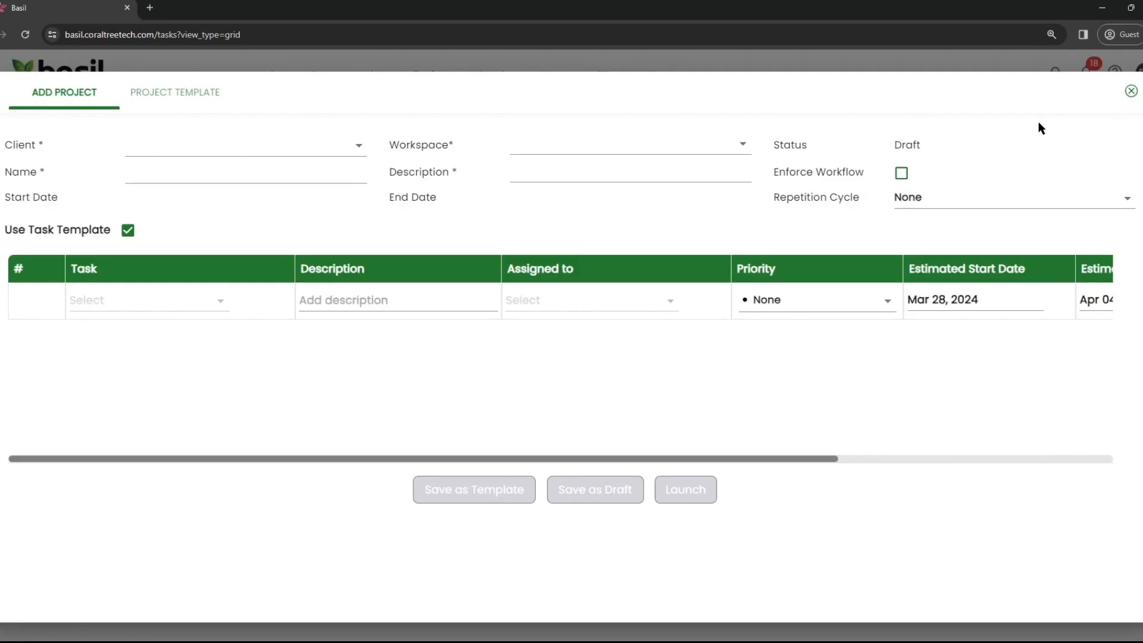
click(1129, 92)
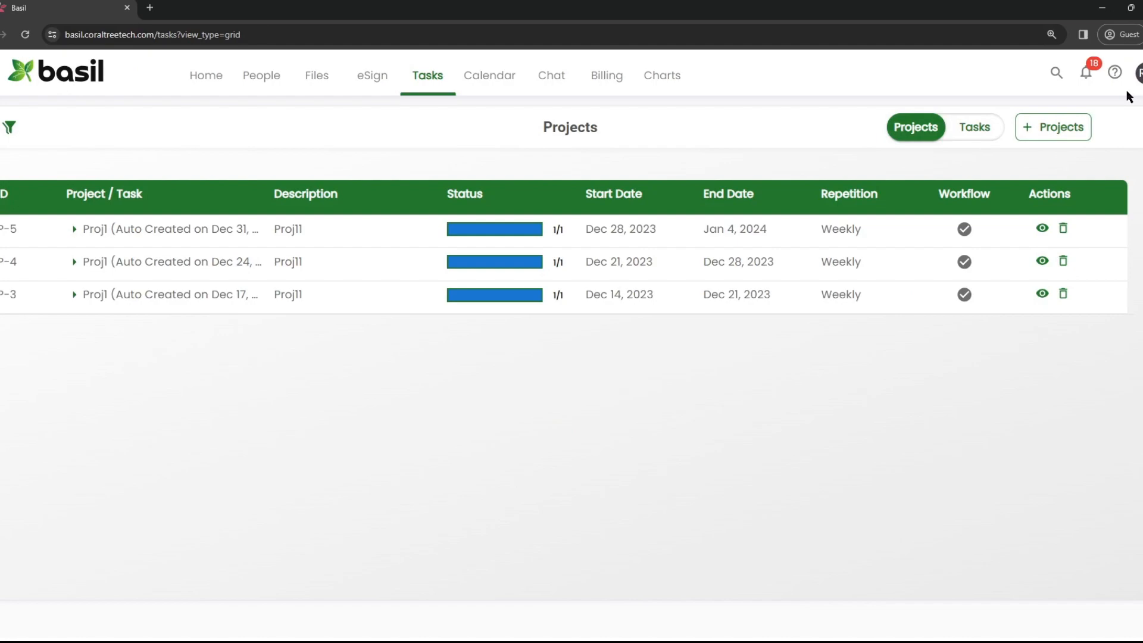
click(975, 128)
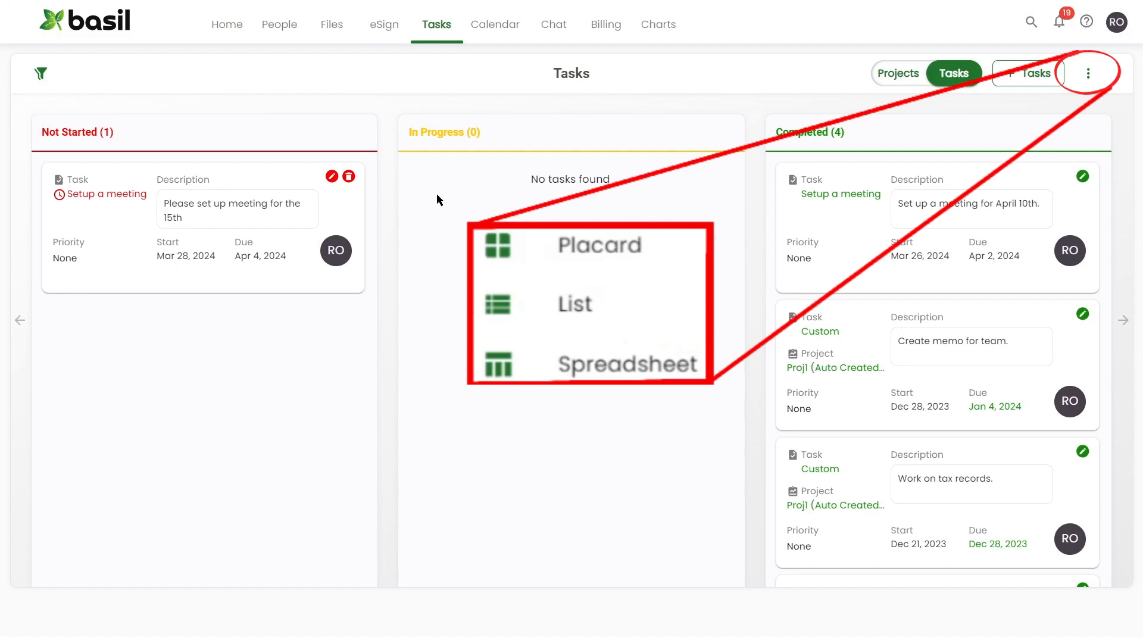
Set the board's Task View filter to All Tasks
click(40, 73)
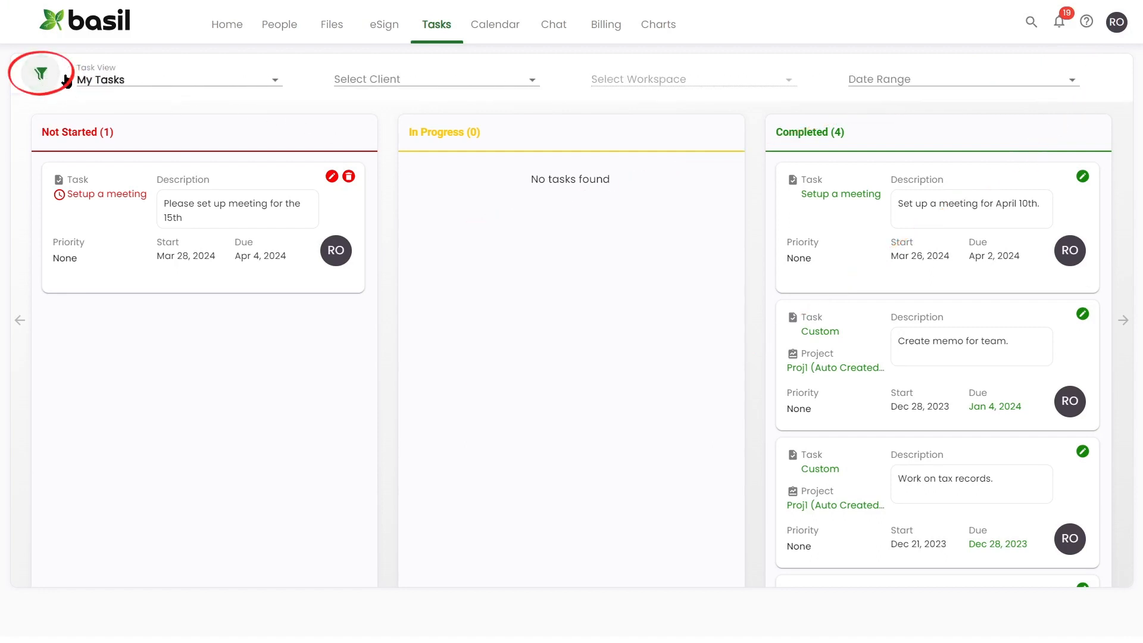
click(121, 79)
click(120, 177)
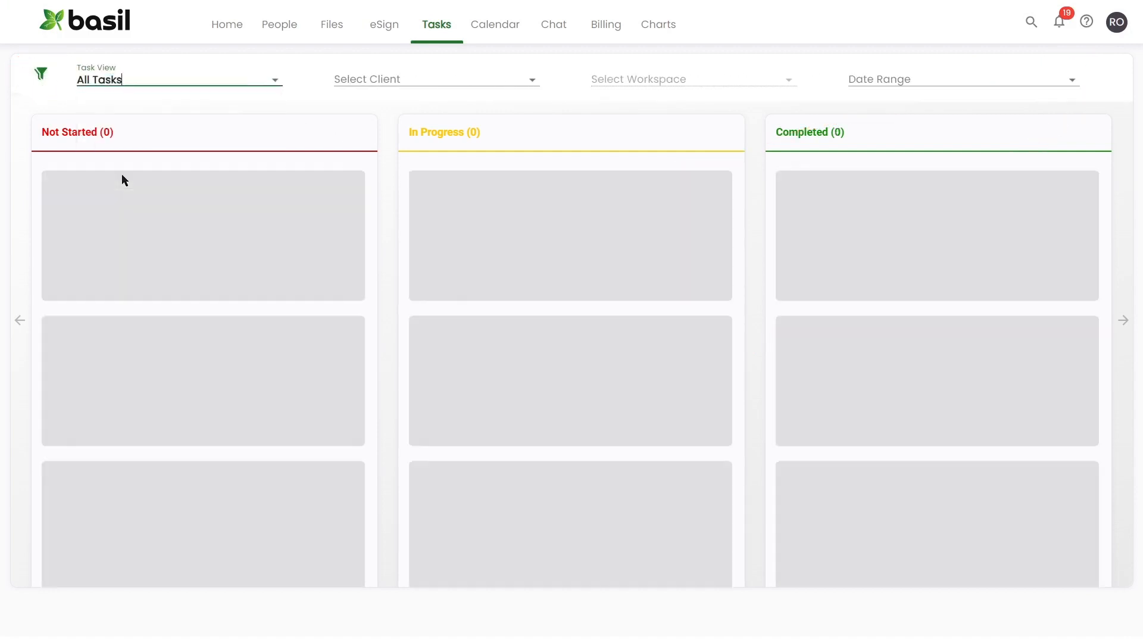
click(40, 73)
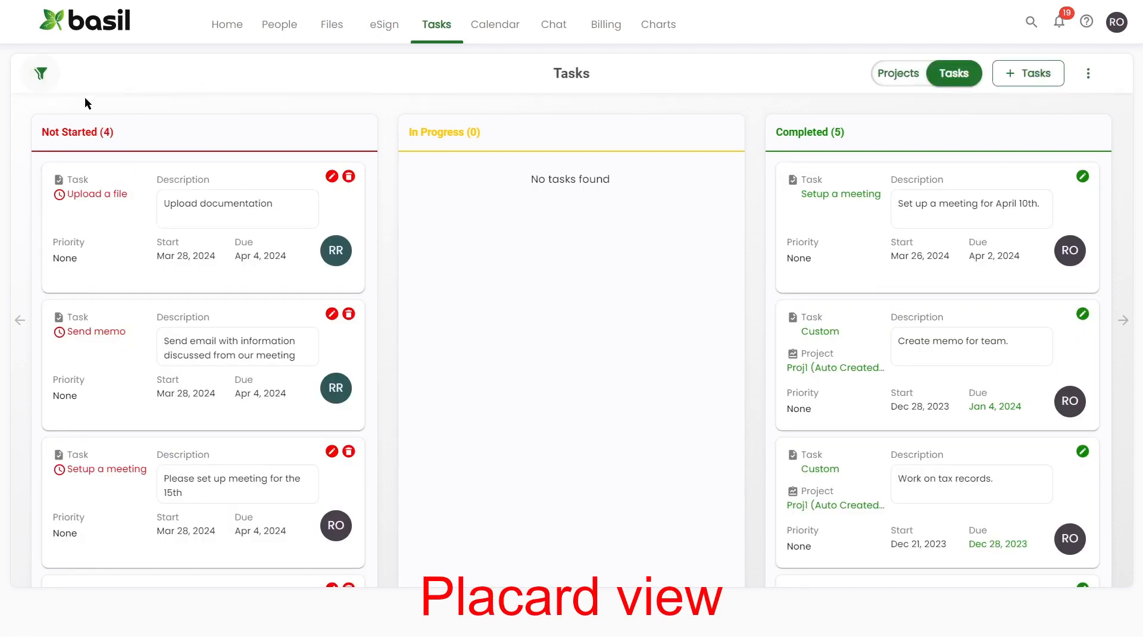
View the tasks as a list, then a spreadsheet filtered to All Tasks, then back as Placard
click(1088, 73)
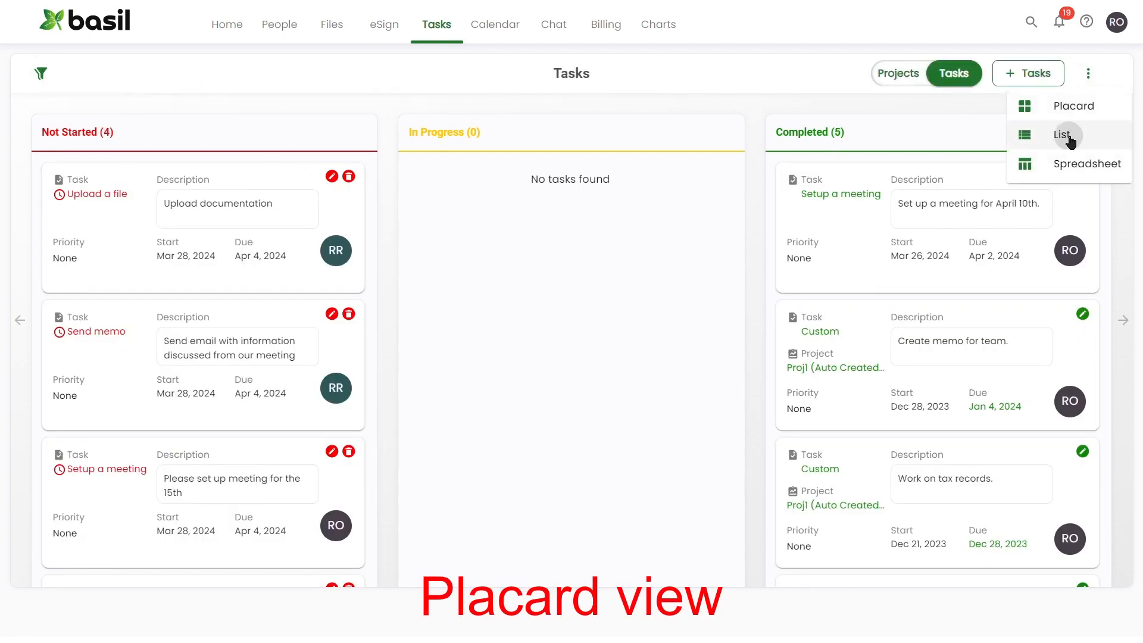
click(1067, 136)
click(1088, 73)
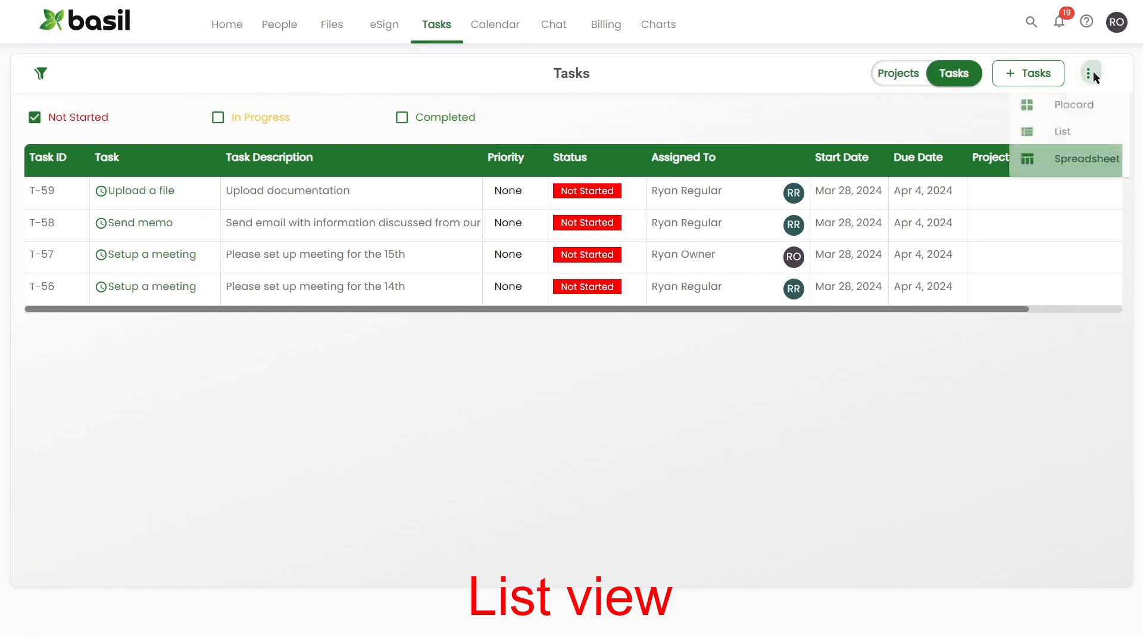
click(1071, 160)
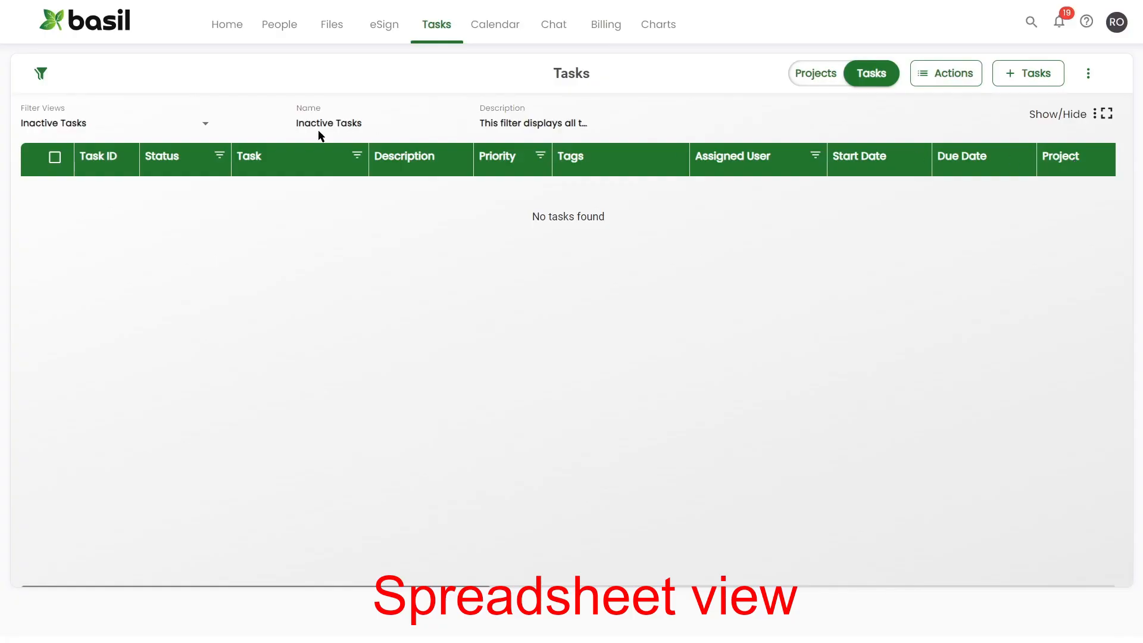
click(146, 123)
click(77, 209)
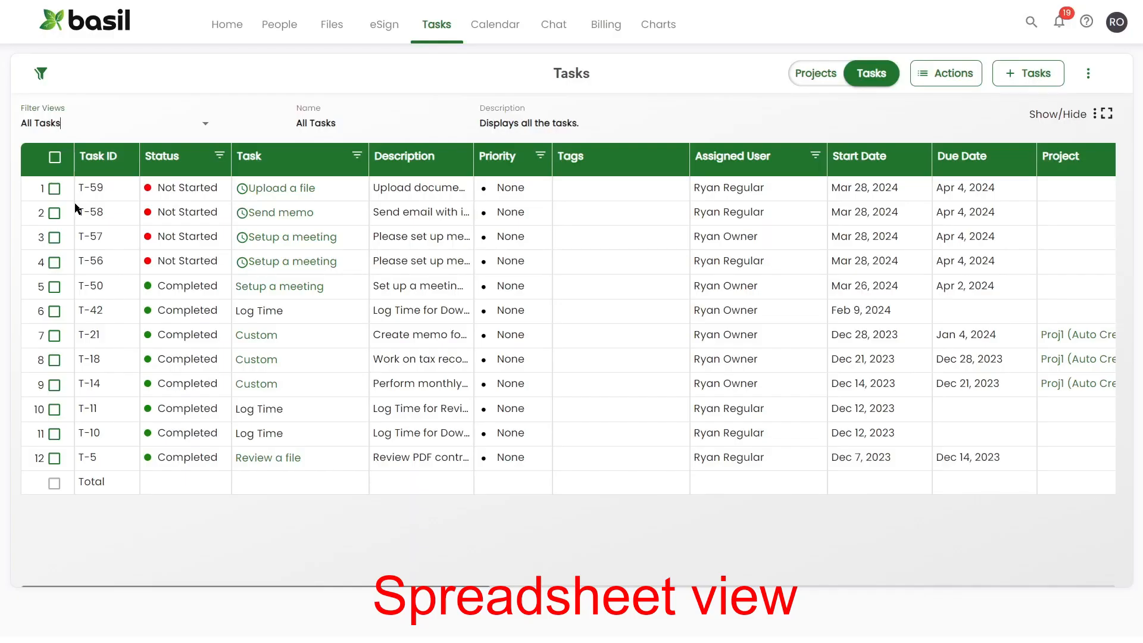
click(1088, 73)
click(1078, 106)
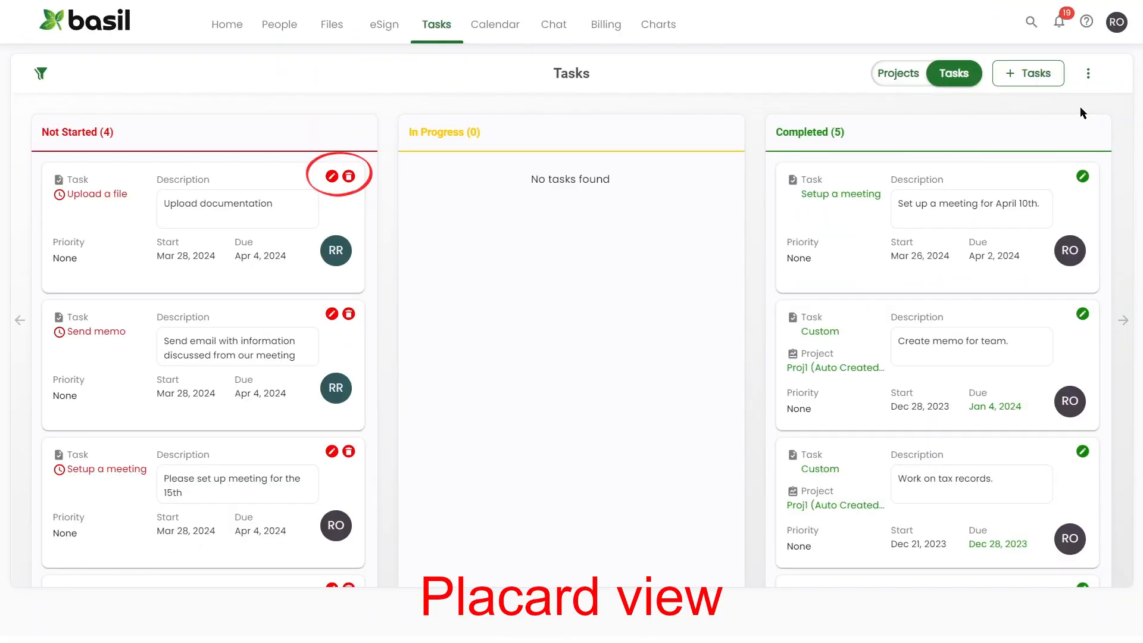
click(332, 177)
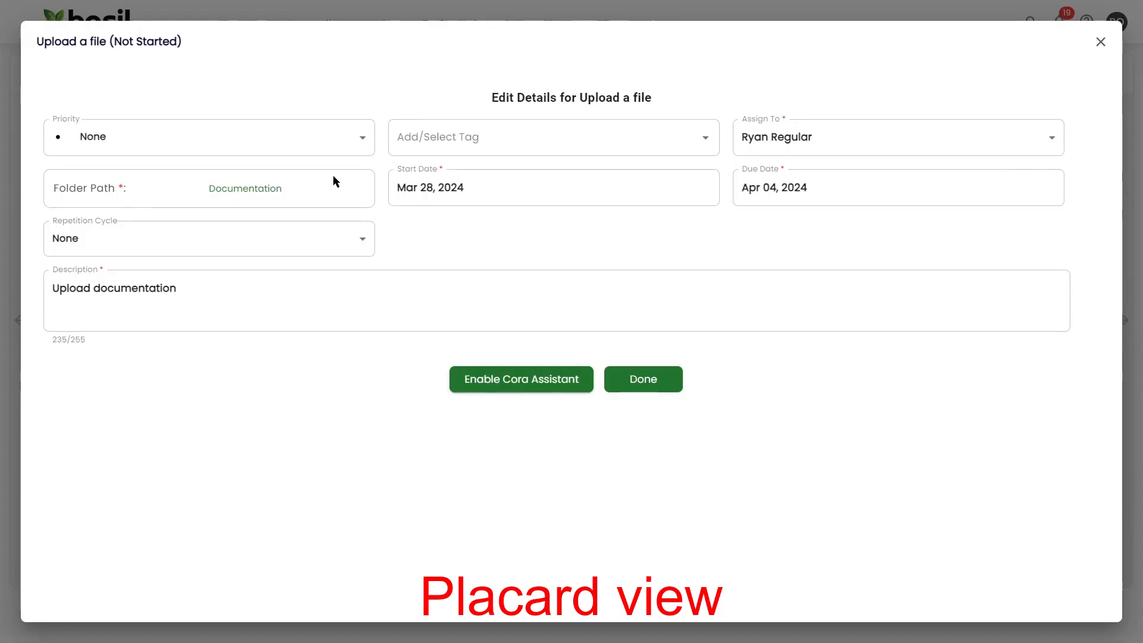
click(630, 380)
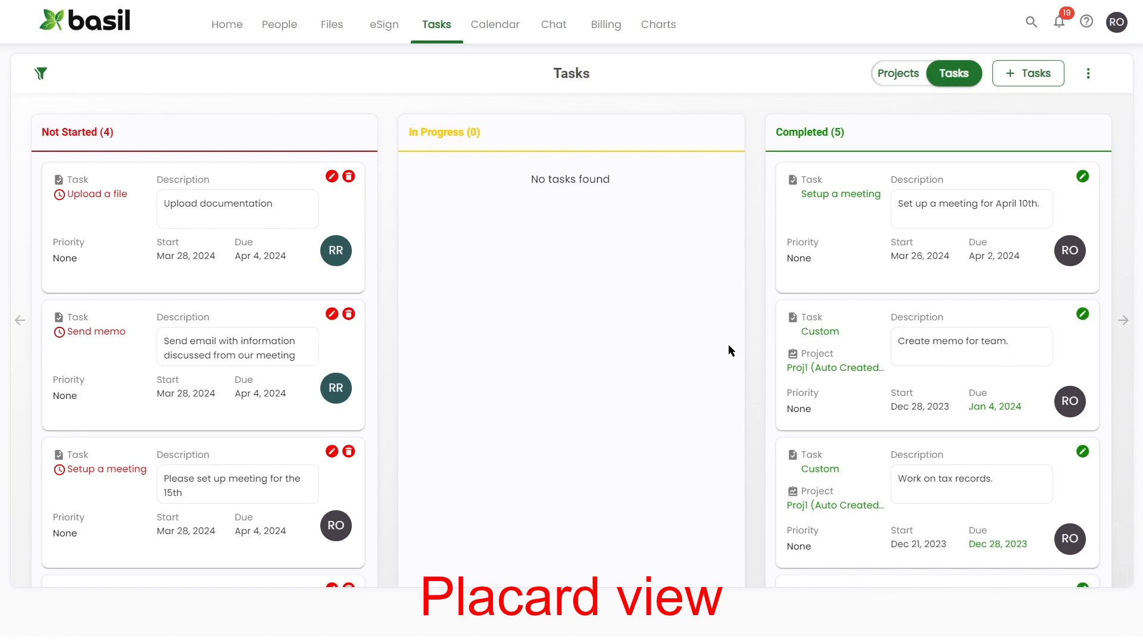
click(1088, 73)
click(1075, 132)
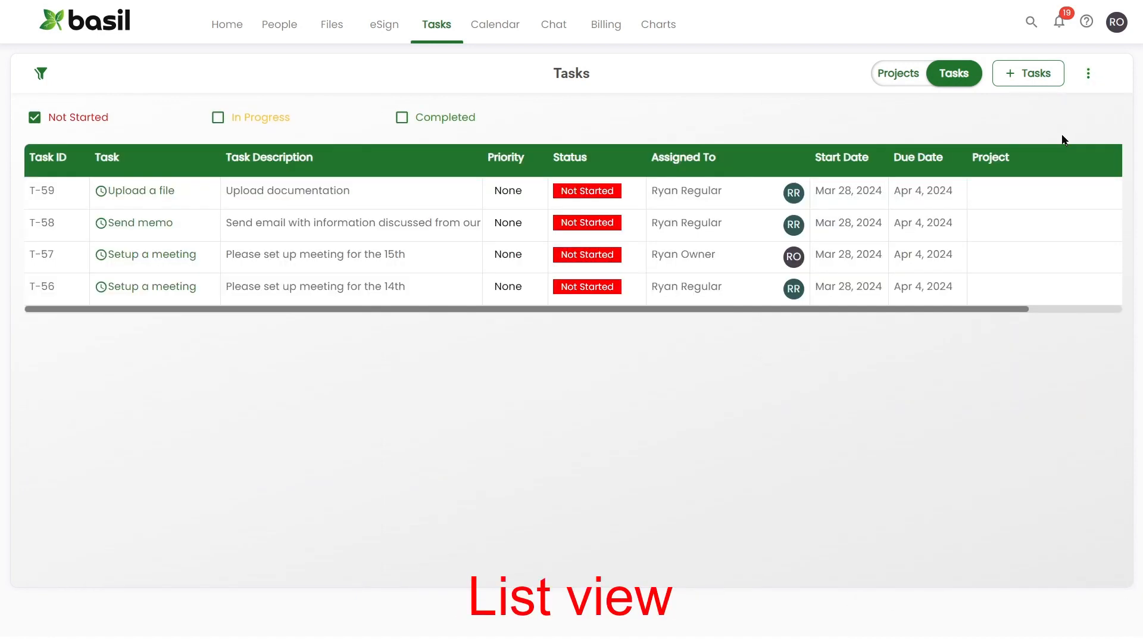
drag(920, 304, 1028, 316)
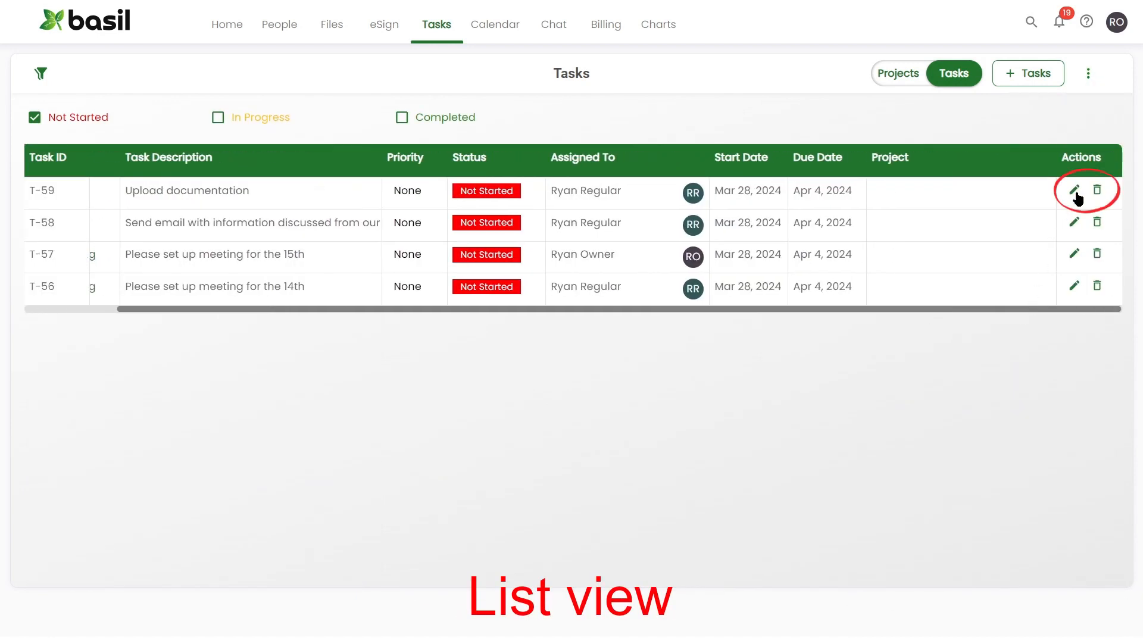
click(1088, 73)
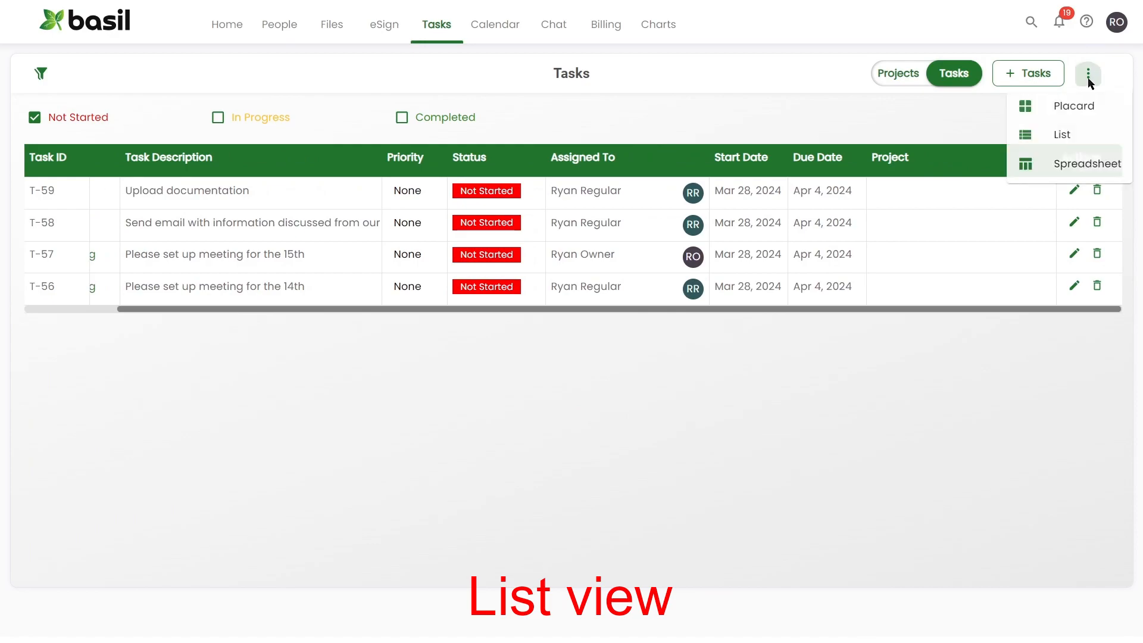
click(1080, 162)
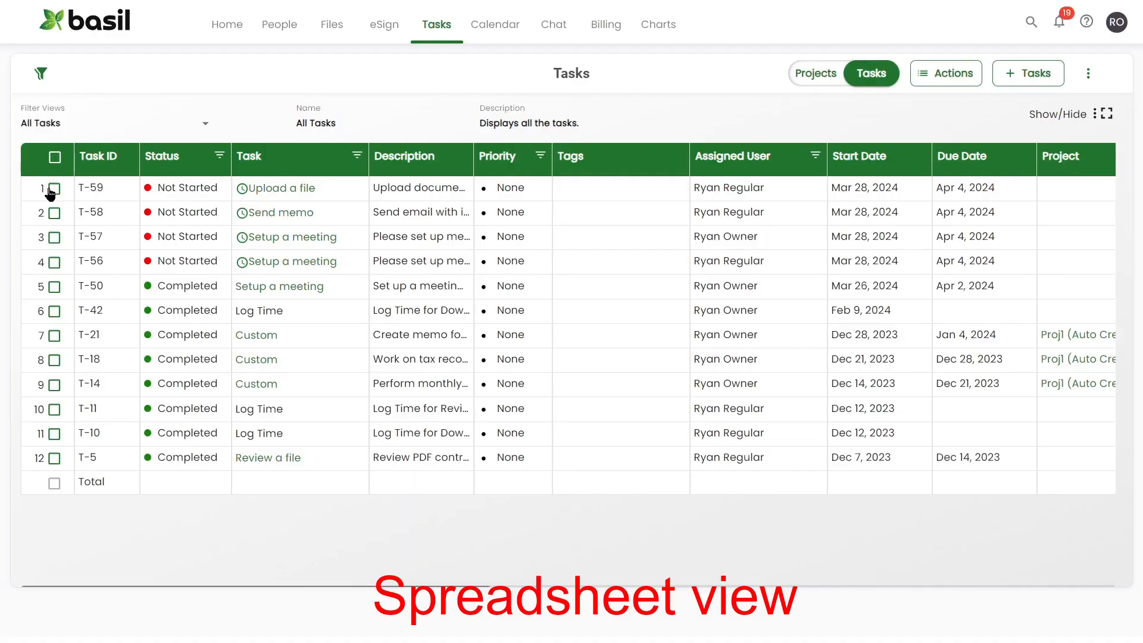
click(951, 73)
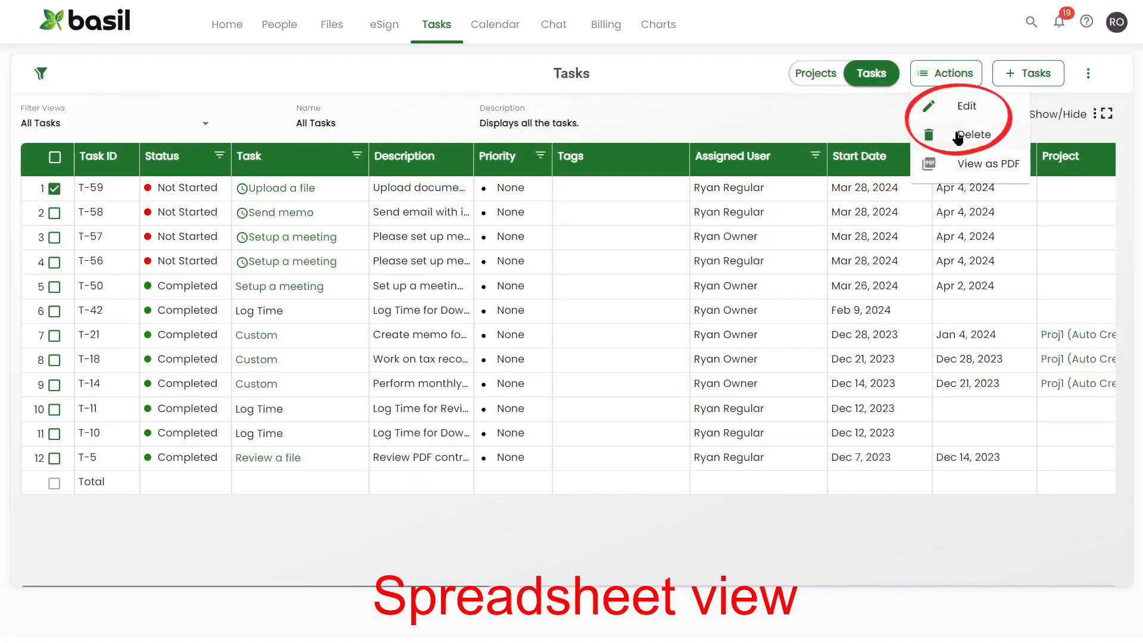
click(866, 116)
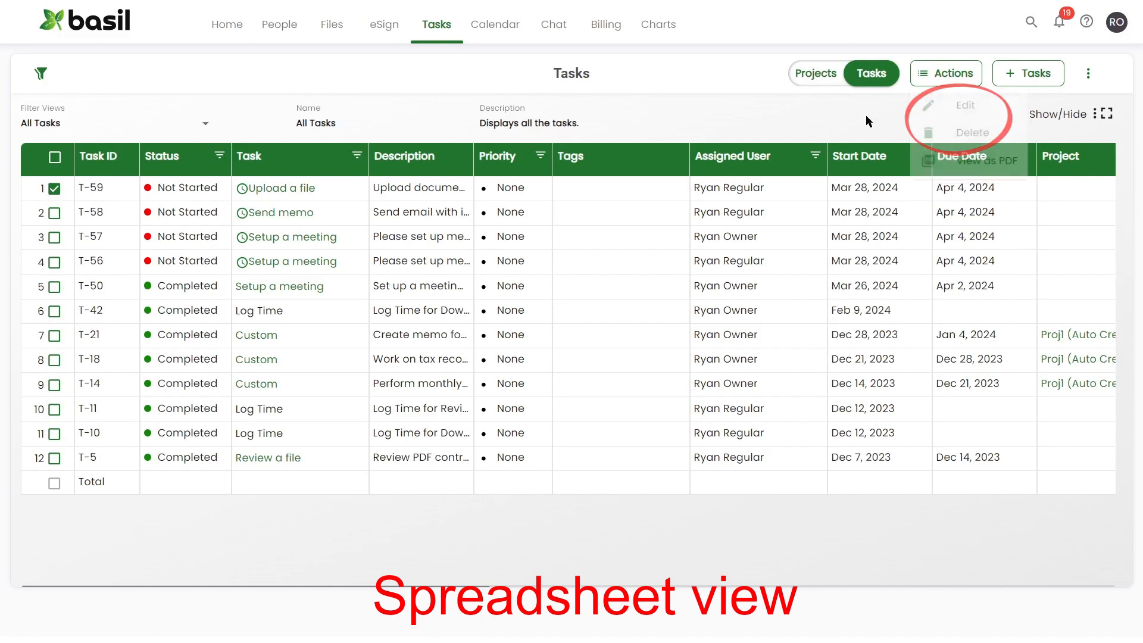
click(1088, 73)
click(1073, 106)
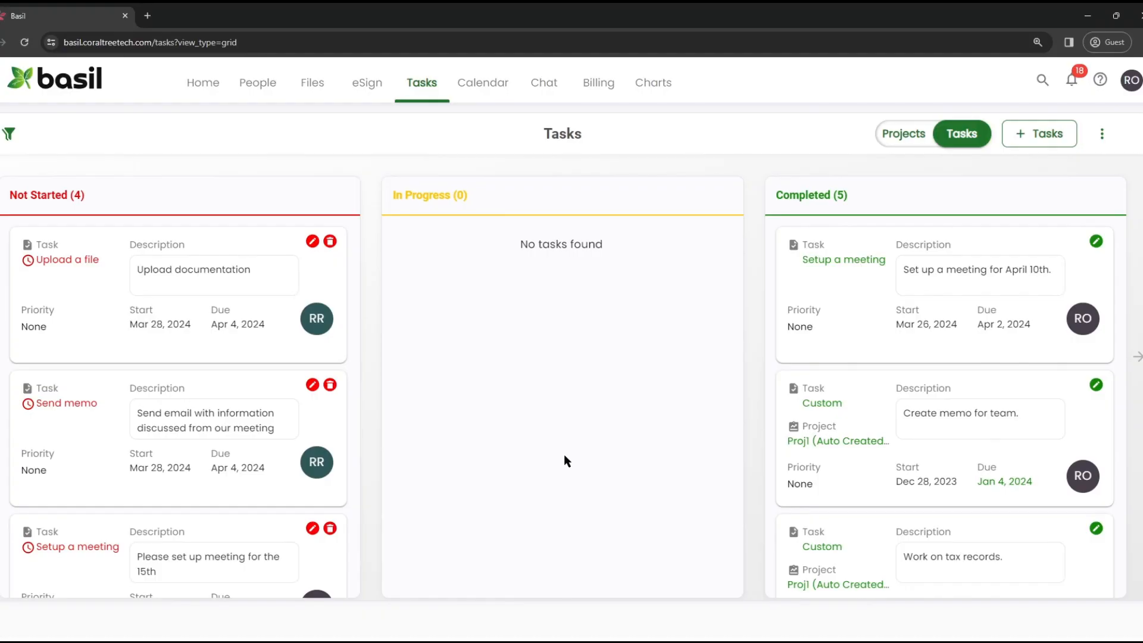
In Settings > Manage Task Status And Types, add a new task type named 'Send memo'
click(1136, 83)
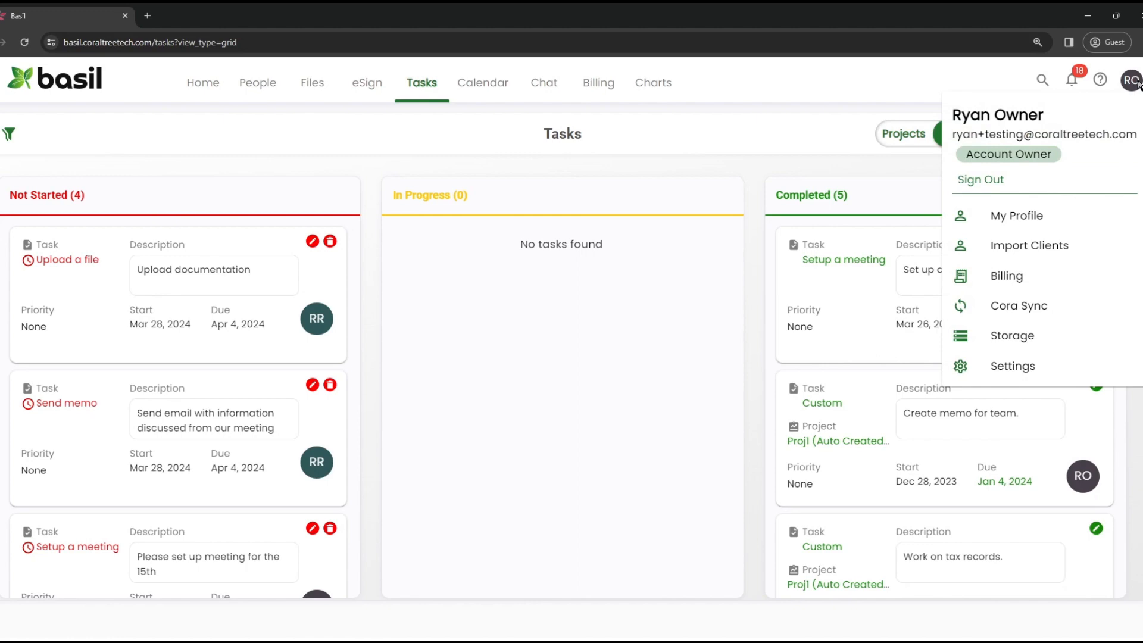
click(1015, 367)
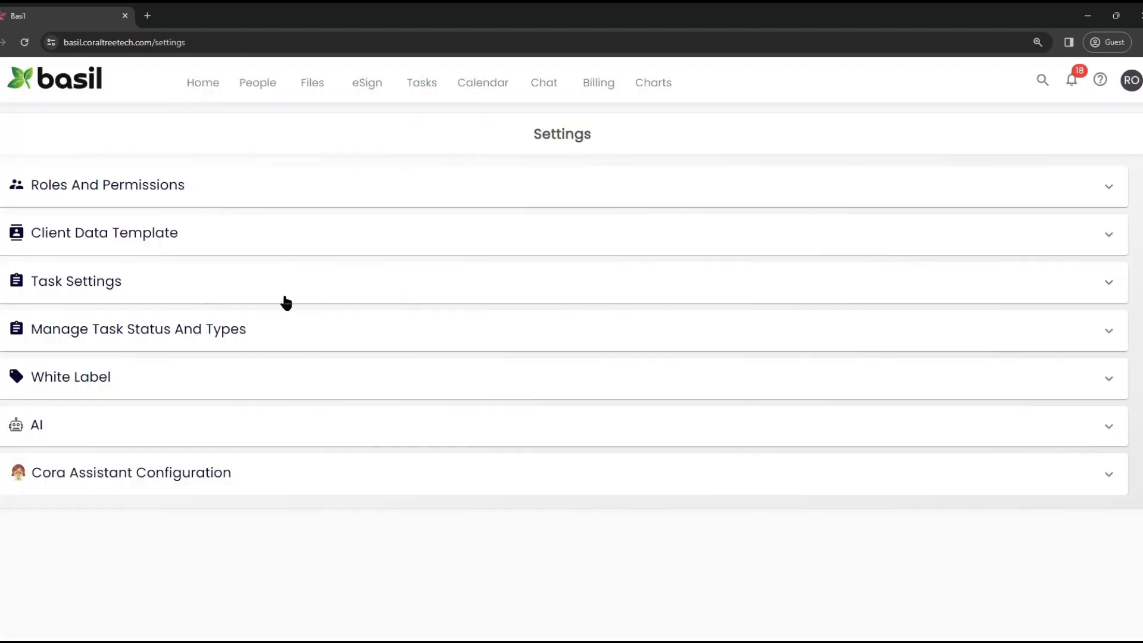
click(220, 325)
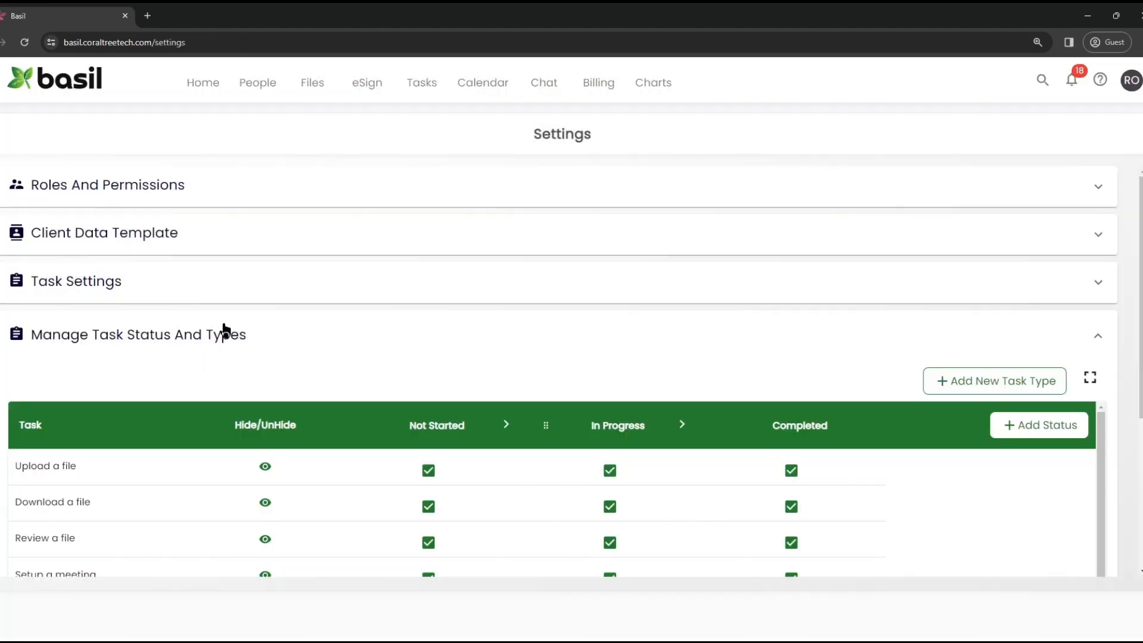
click(942, 381)
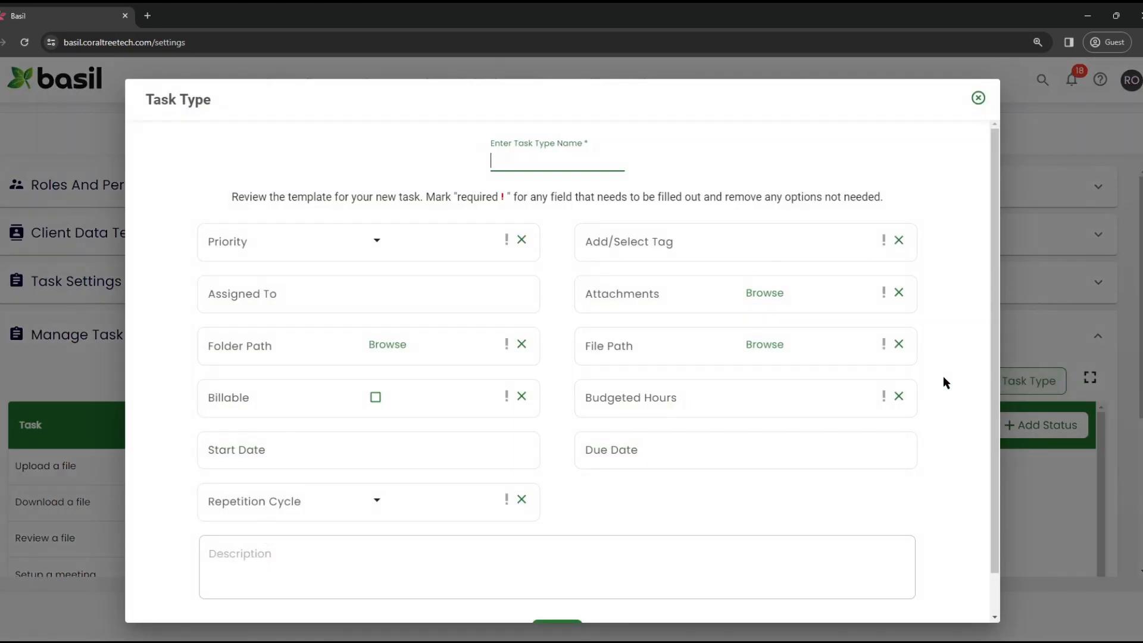
text(Send memo)
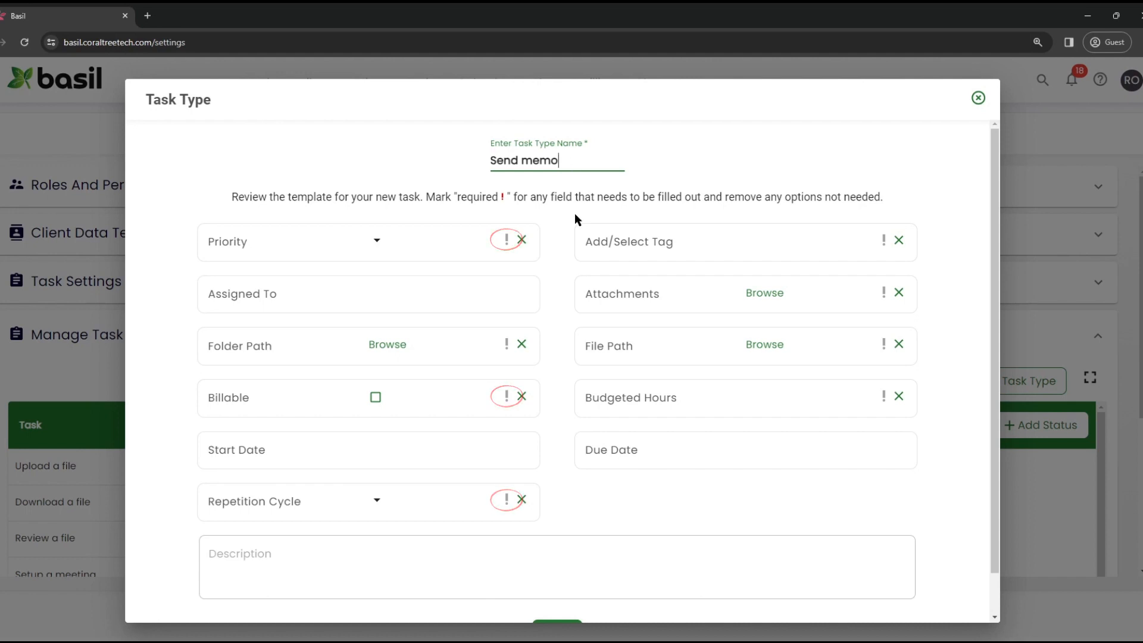
Remove the File Path, Budgeted Hours and Billable fields and save the task type
click(899, 345)
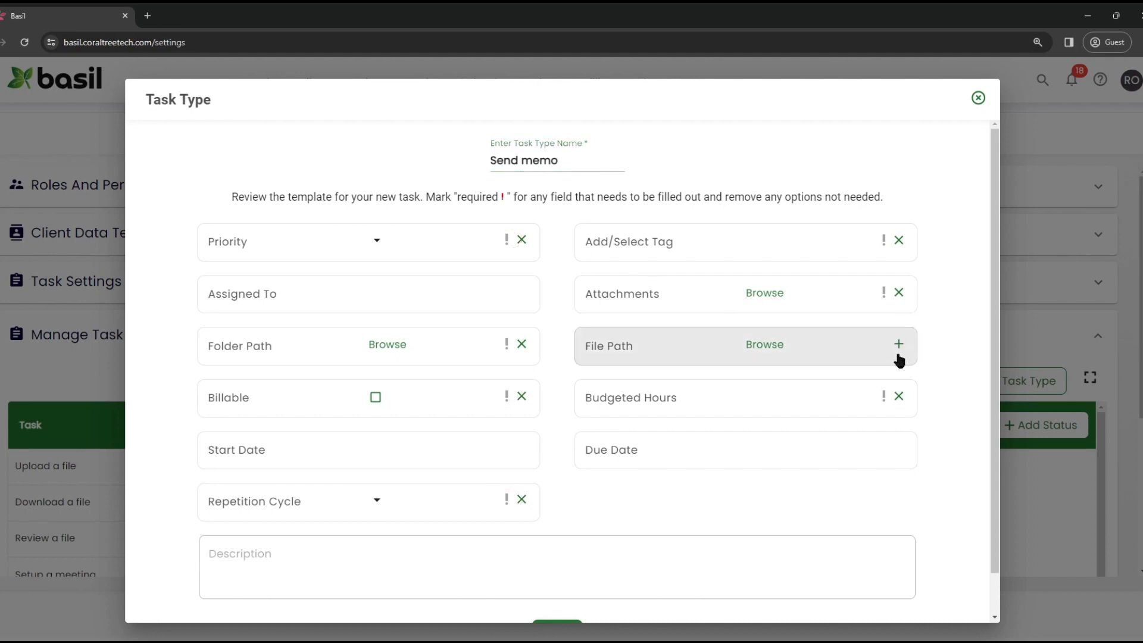
click(899, 397)
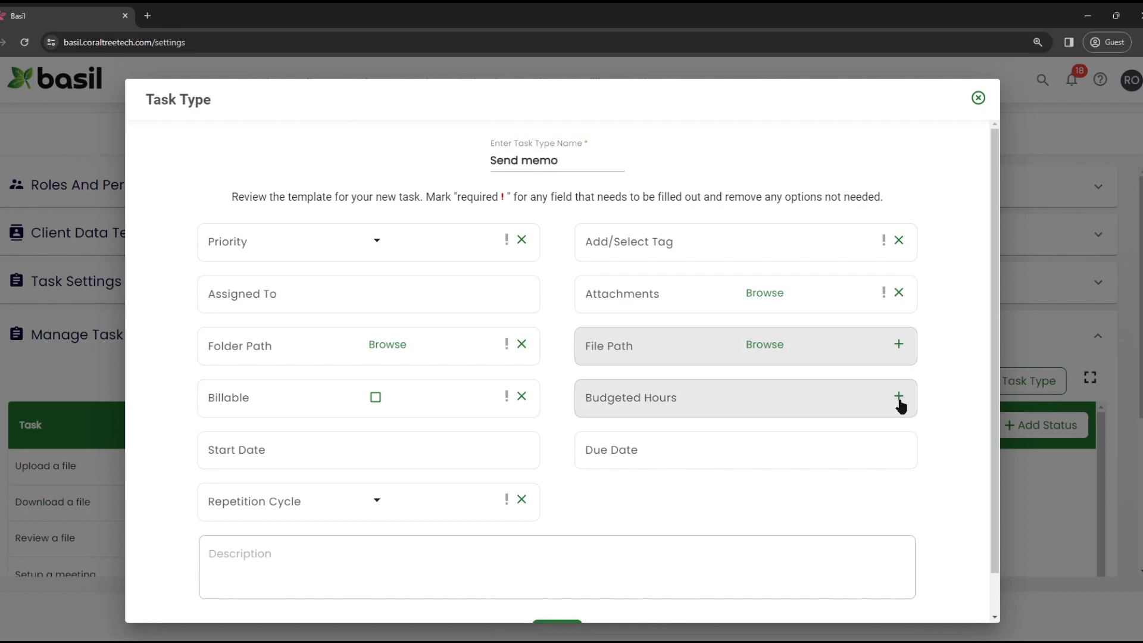
click(521, 398)
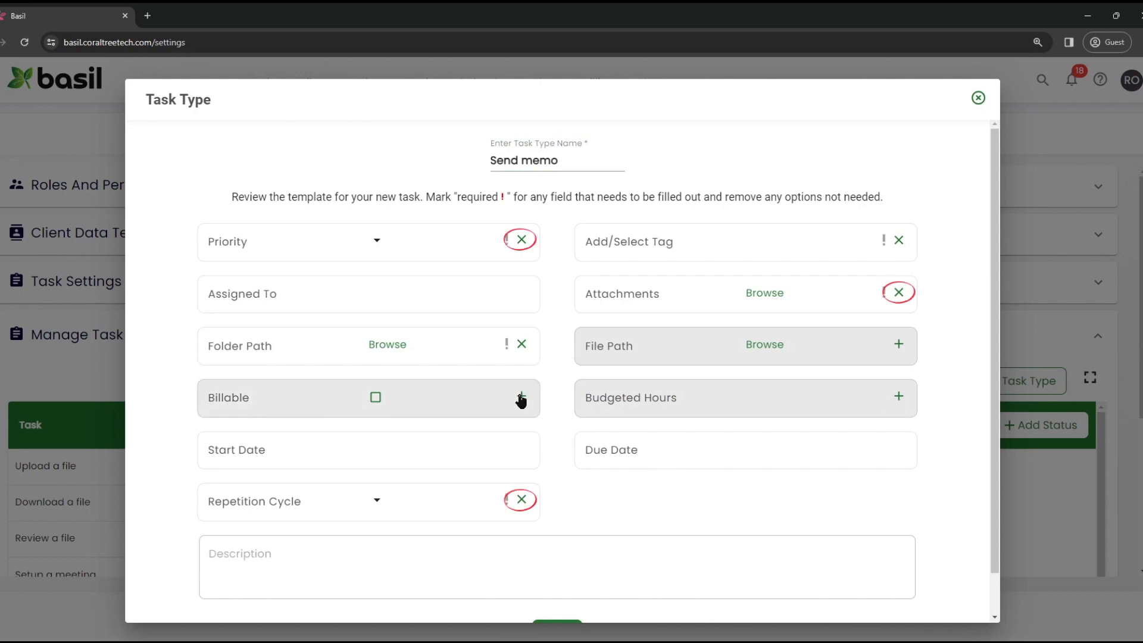
scroll(521, 360, down, 1)
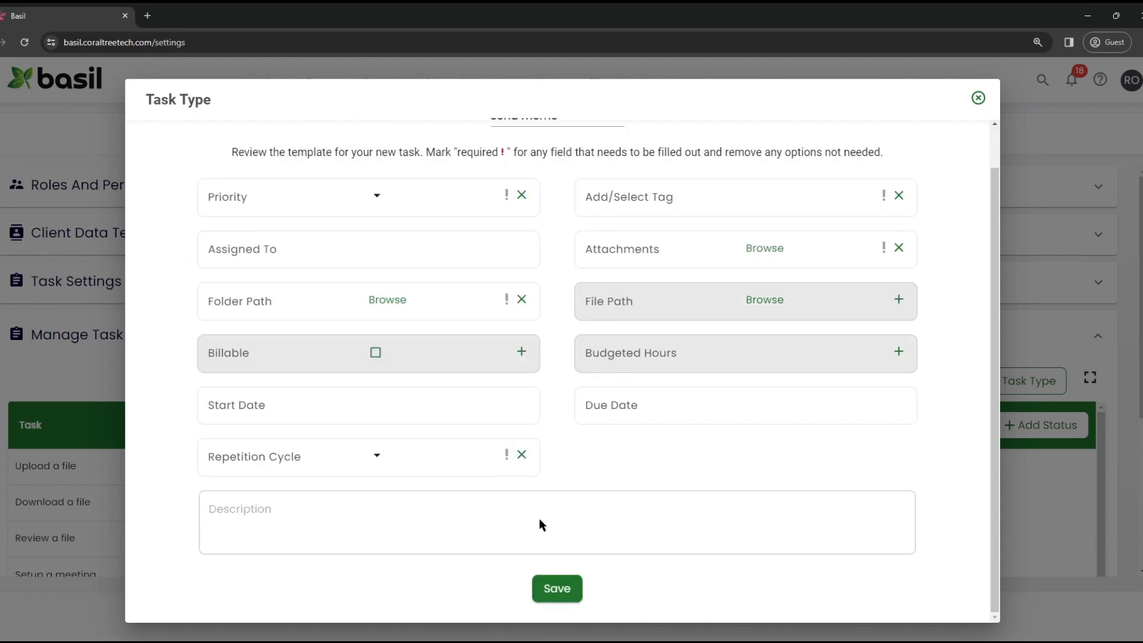
click(550, 589)
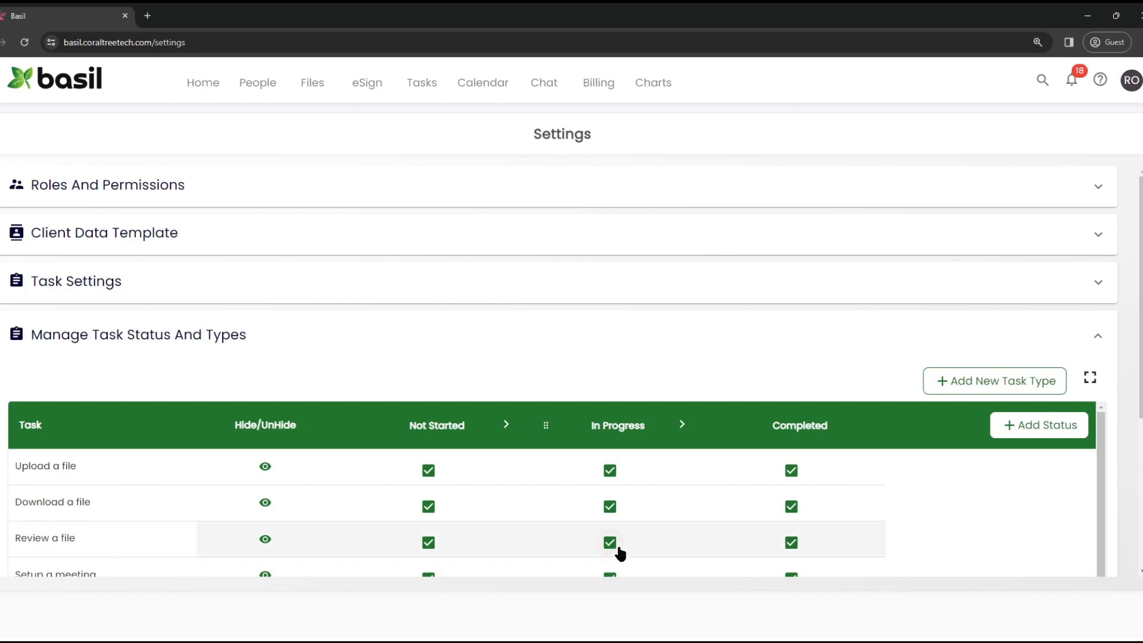
Cancel the hide and delete prompts on the Send memo task type, then return to Tasks
scroll(594, 357, down, 3)
scroll(592, 348, down, 1)
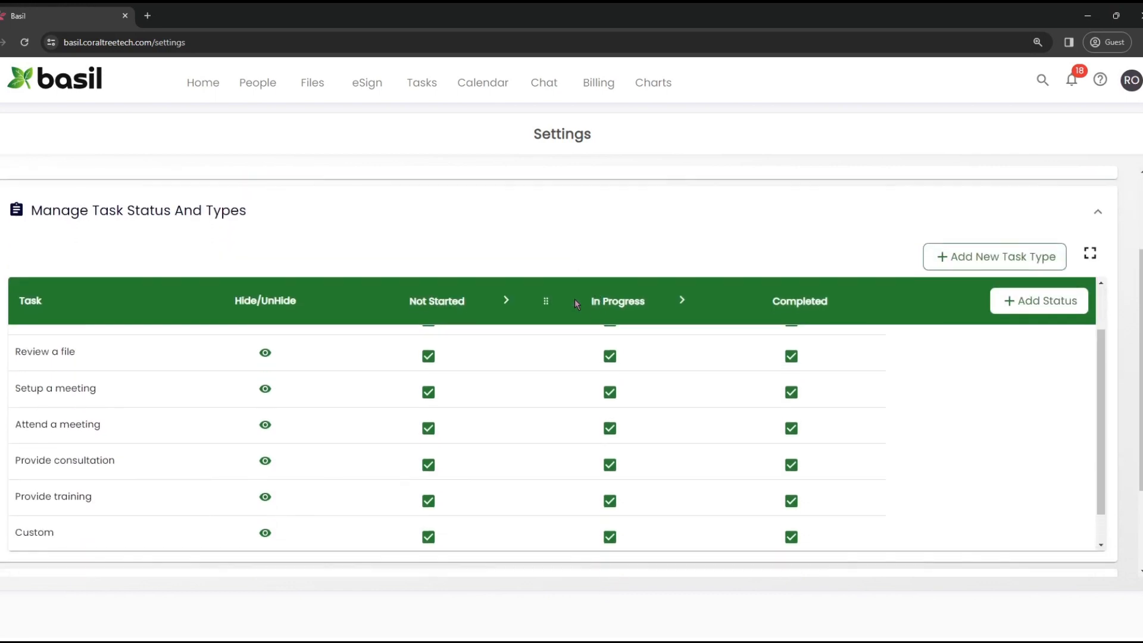
scroll(551, 378, down, 1)
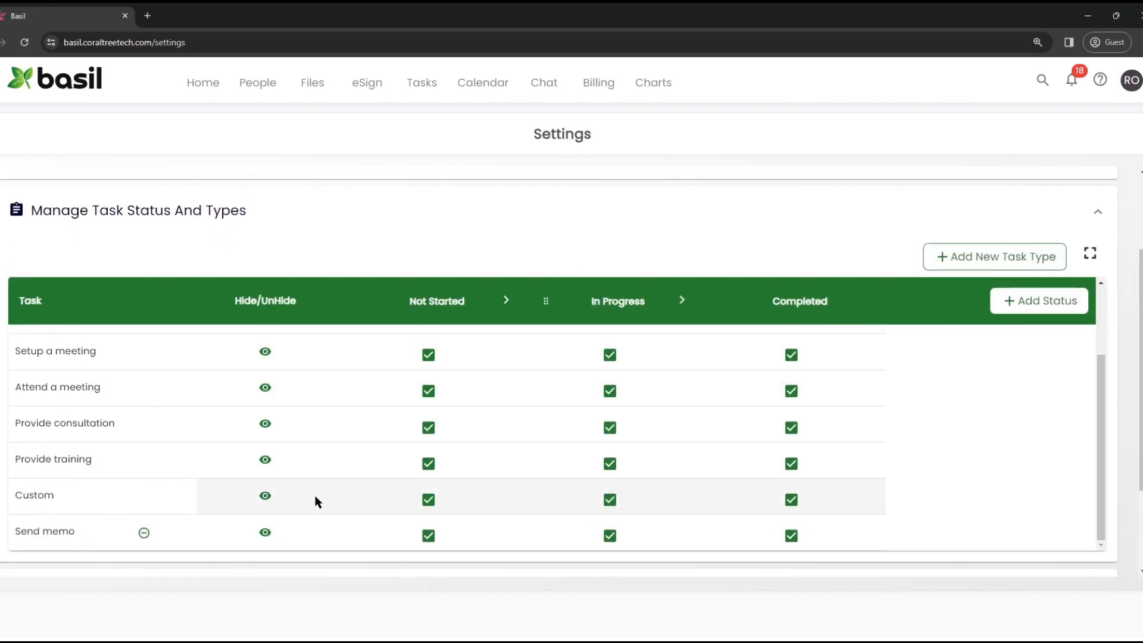
click(266, 532)
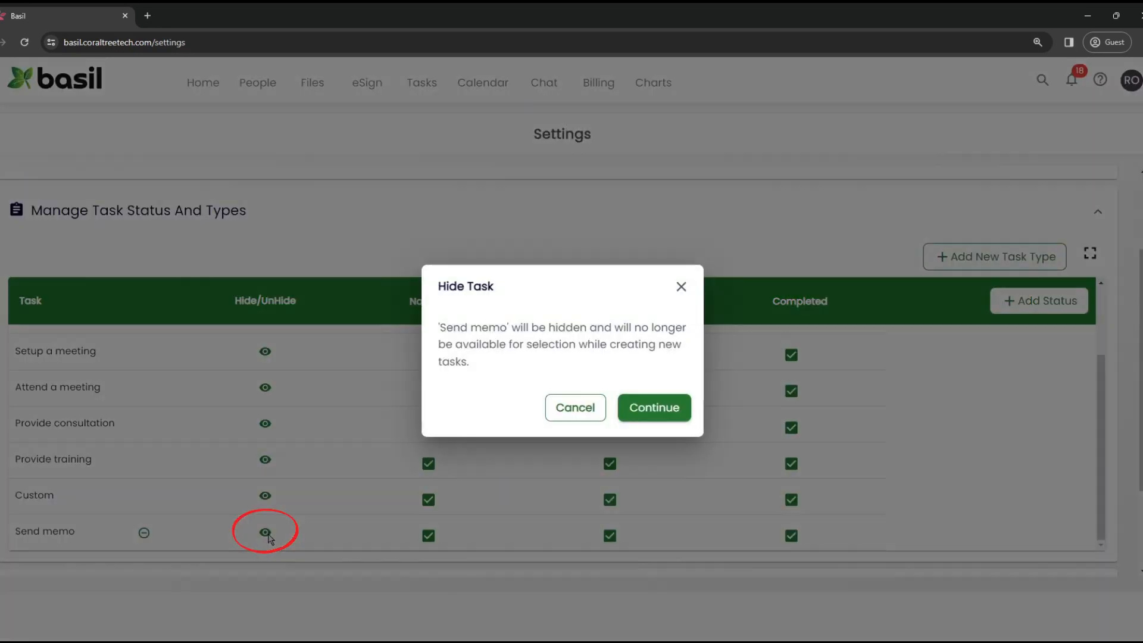
click(559, 411)
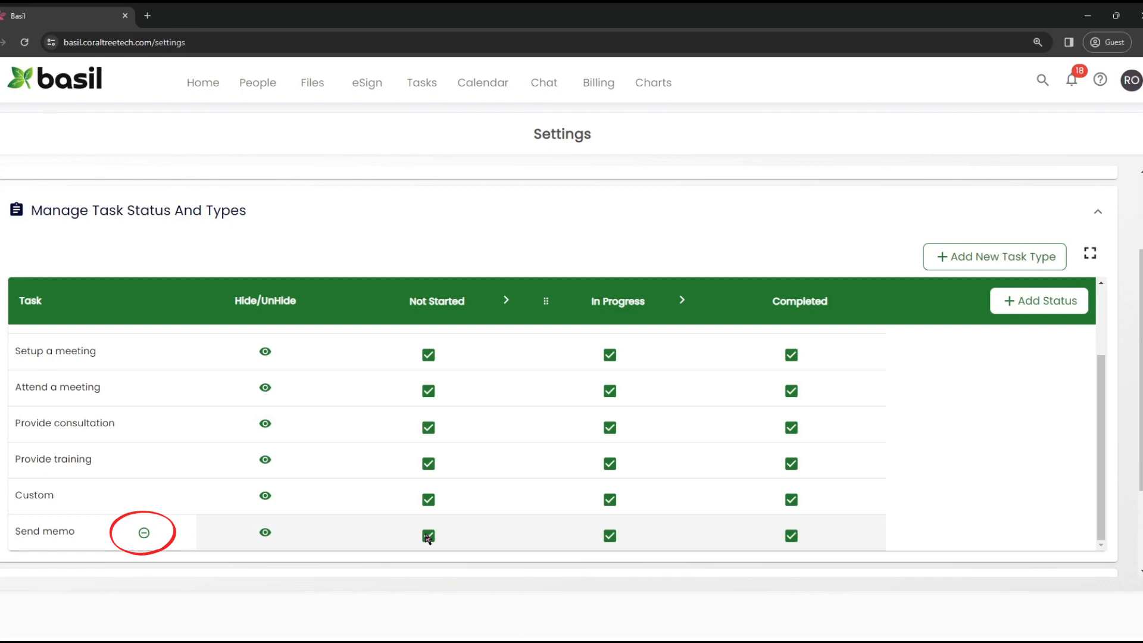
click(144, 533)
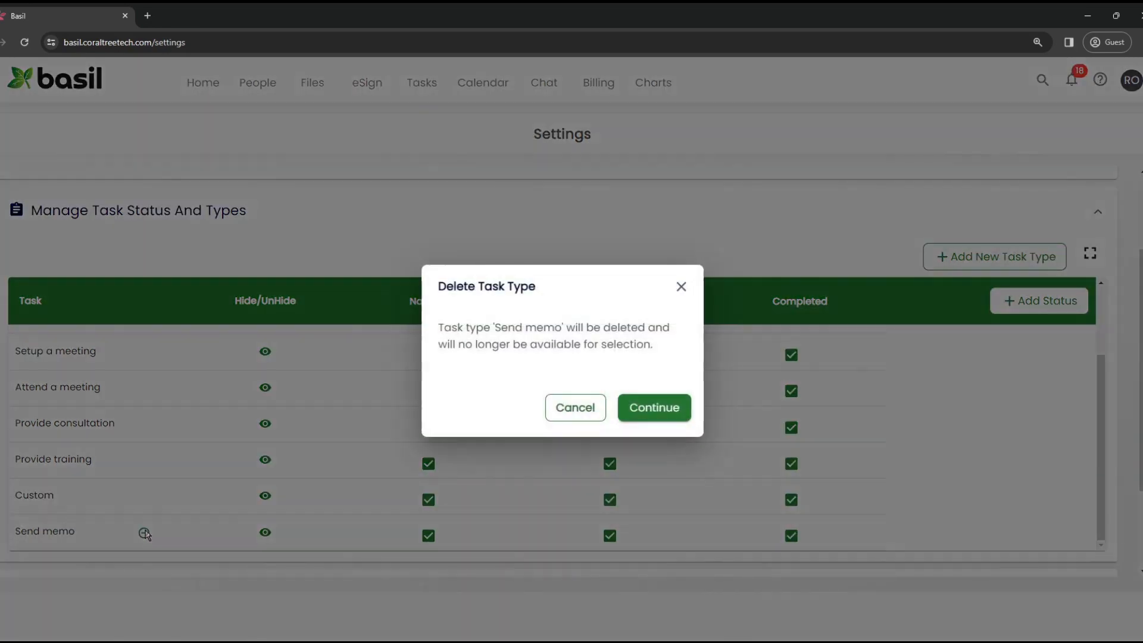
click(552, 412)
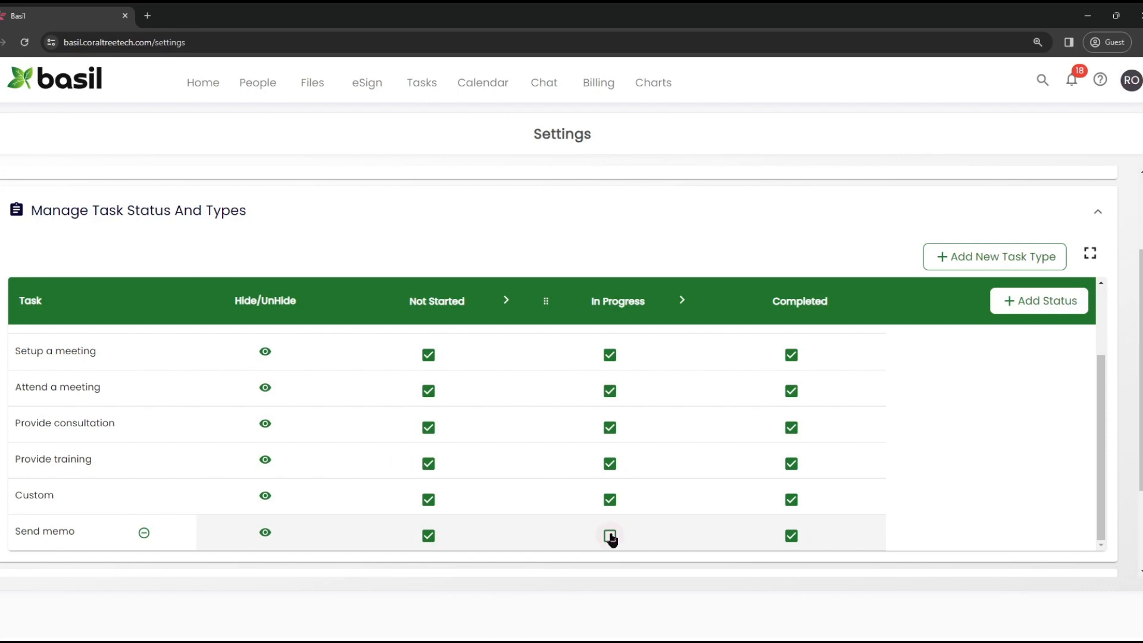
scroll(611, 538, down, 2)
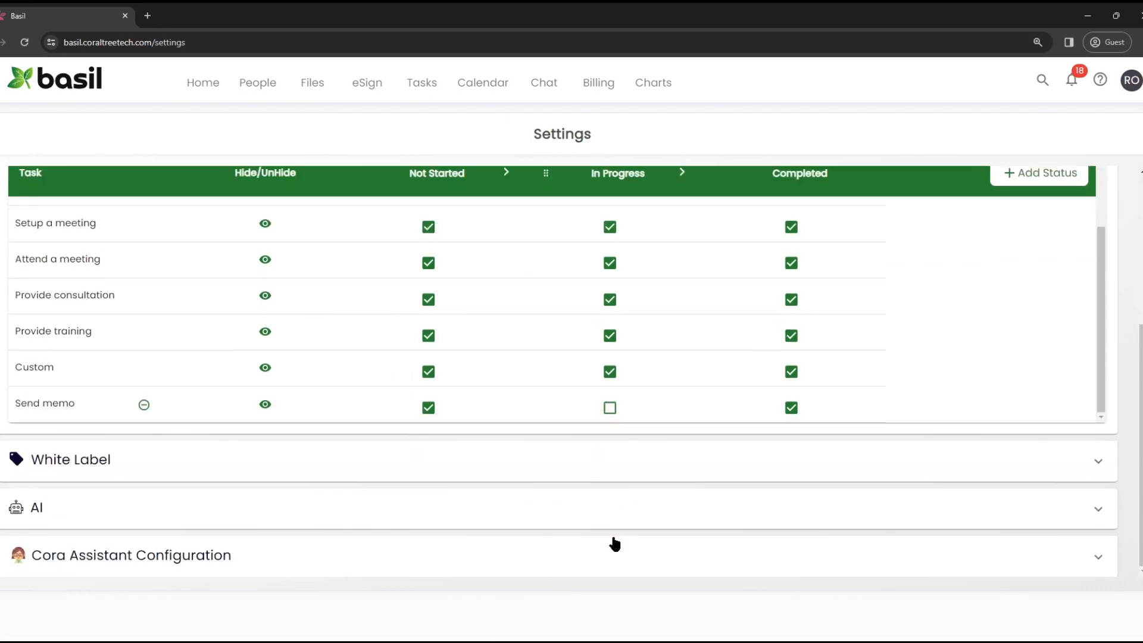
click(422, 82)
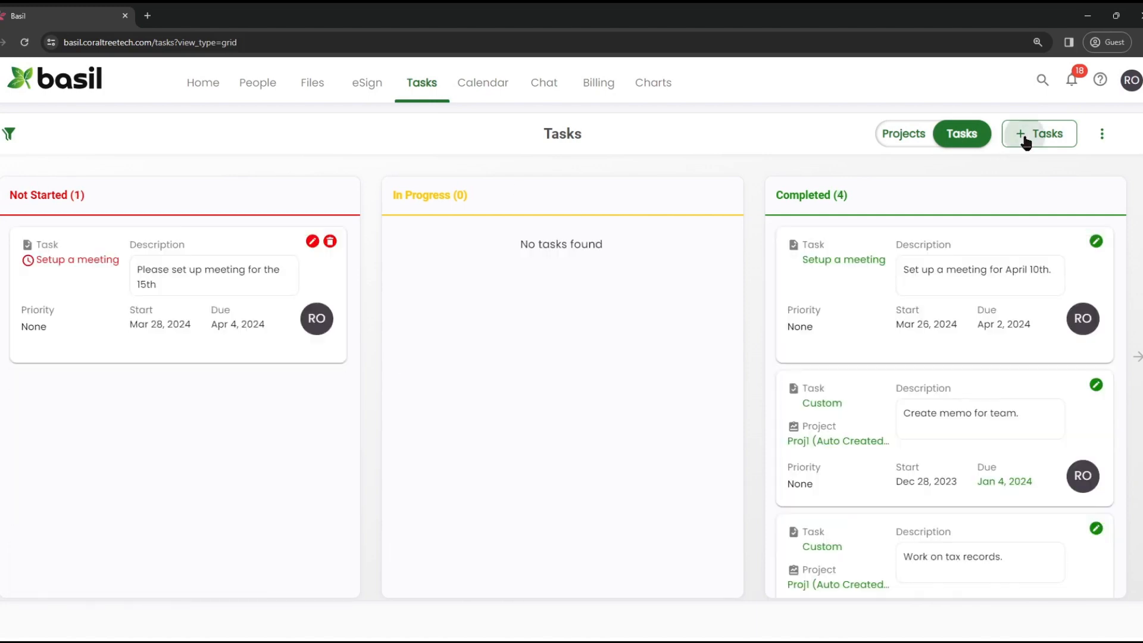
Start a new MyFirm task using the Send memo task type
click(1025, 141)
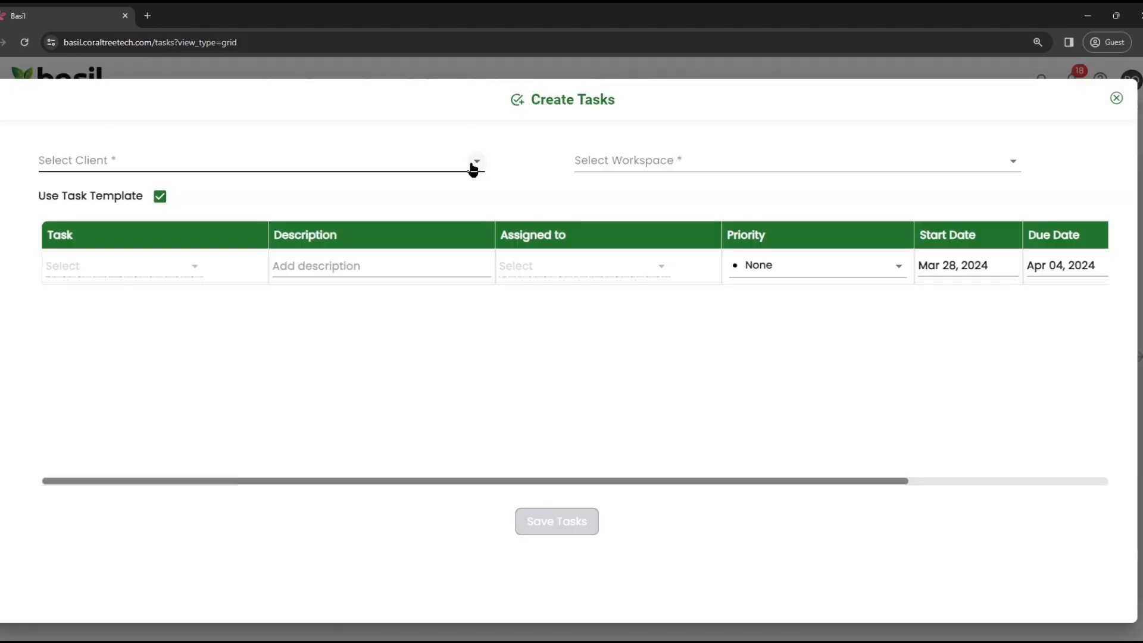
click(476, 162)
key(Return)
click(195, 266)
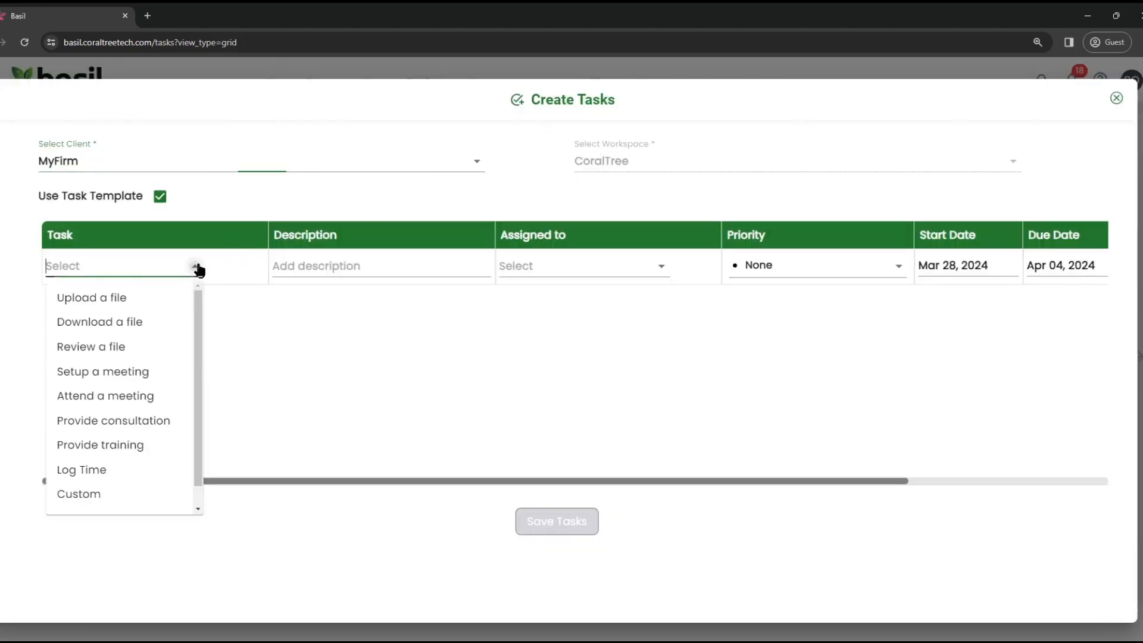
scroll(126, 428, down, 1)
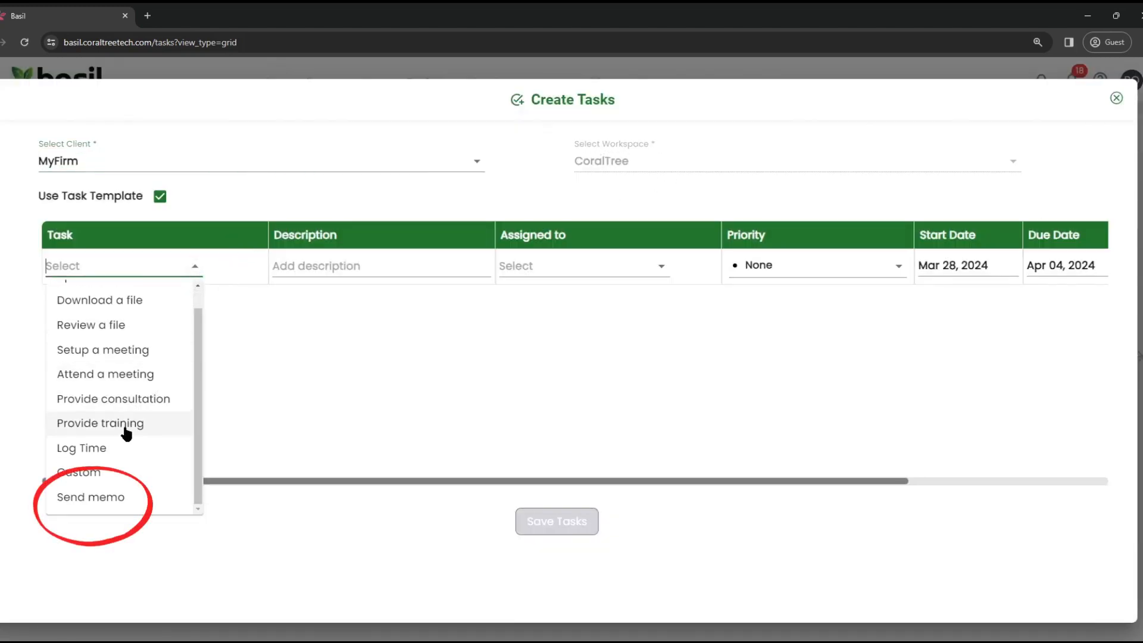
click(112, 499)
Assign the Send memo task to a team member and open its detail fields
click(658, 277)
click(609, 322)
drag(651, 482, 824, 483)
click(946, 276)
scroll(753, 340, down, 1)
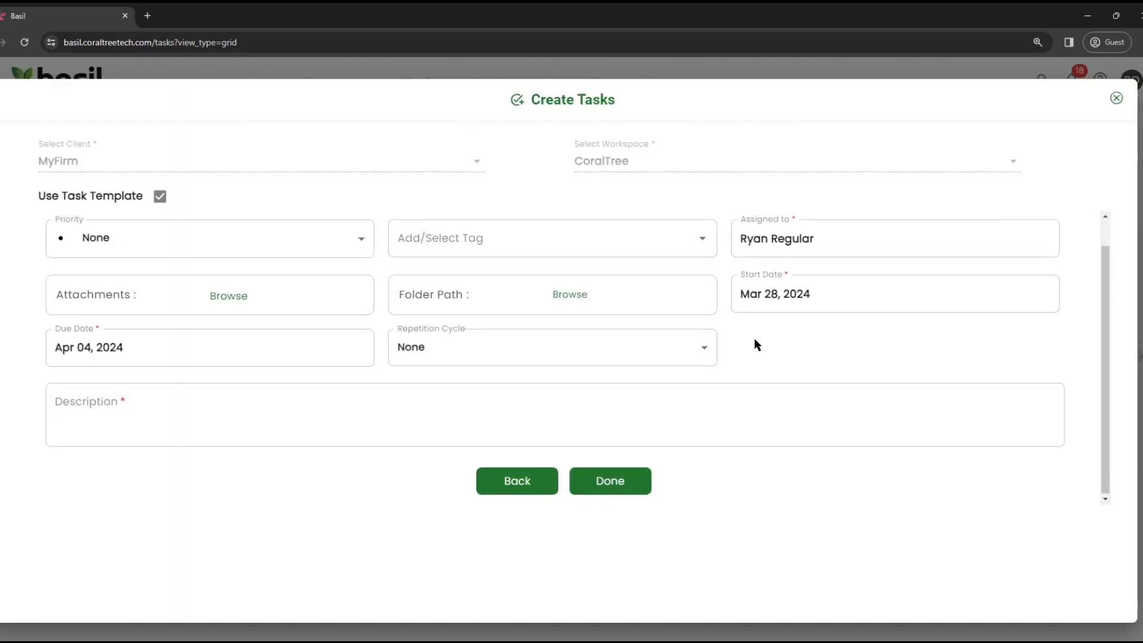